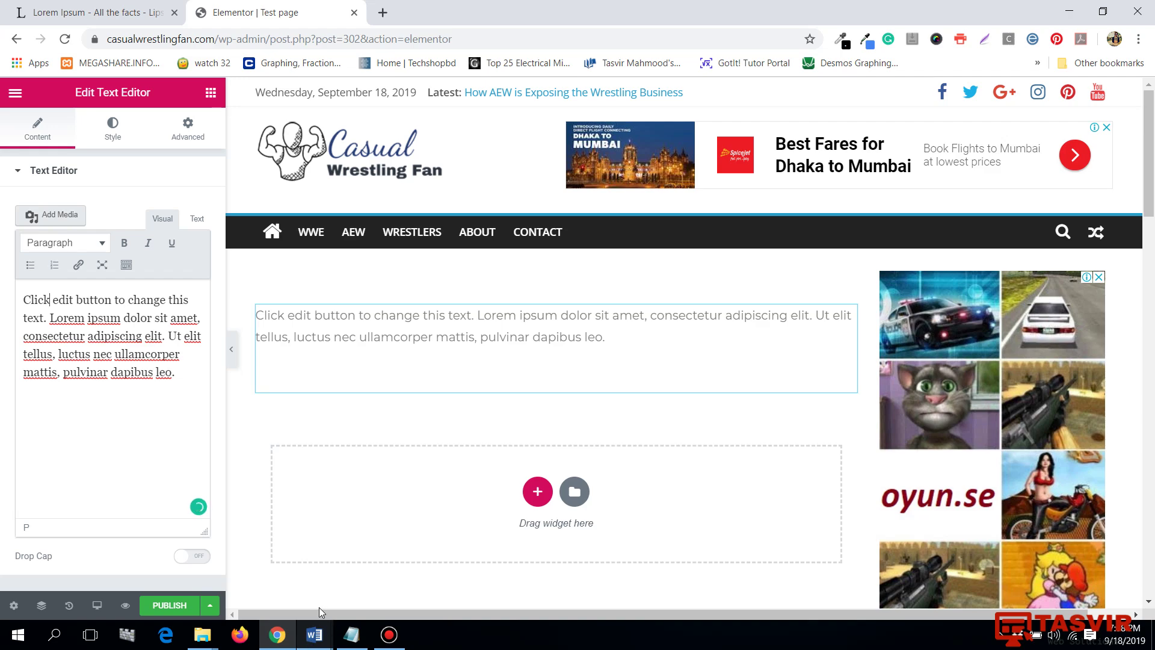
- Reveal the text editor's extra formatting tools and switch to the show.docx document in Word
{"action": "left_click", "coordinate": [126, 265]}
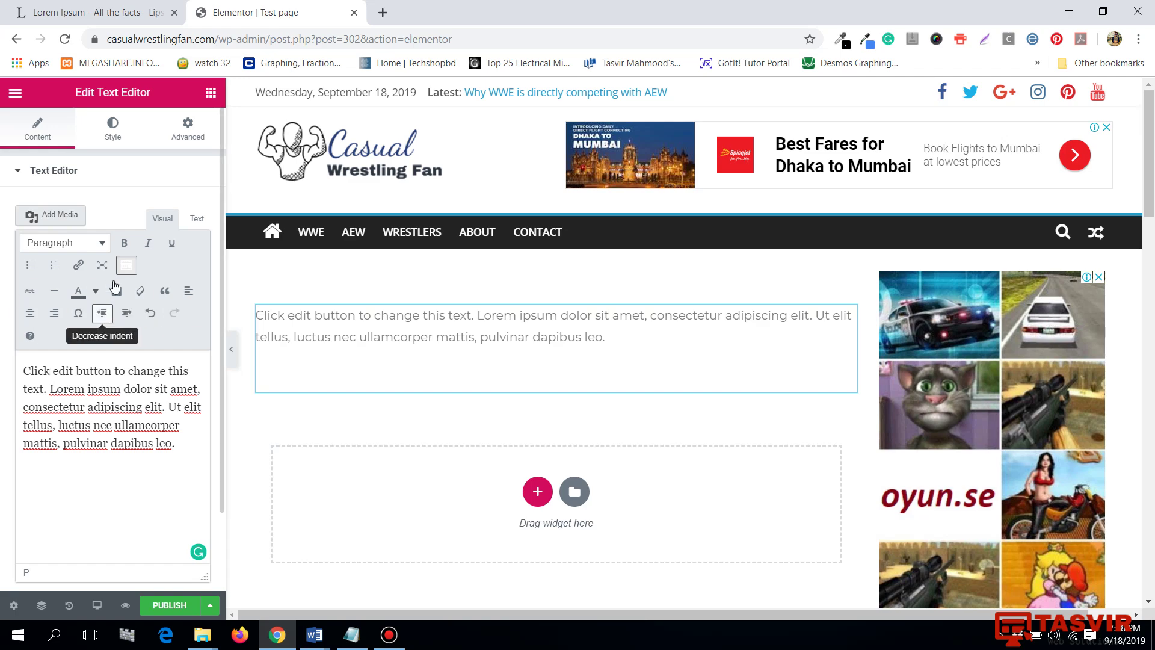
{"action": "mouse_move", "coordinate": [327, 639]}
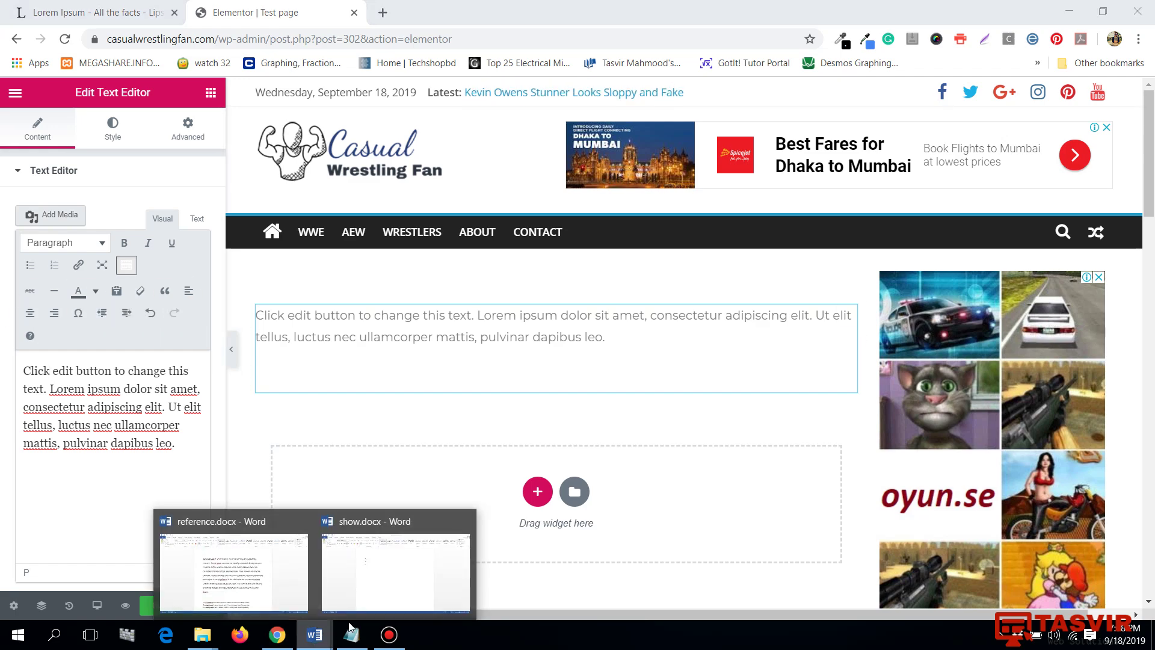
{"action": "left_click", "coordinate": [385, 594]}
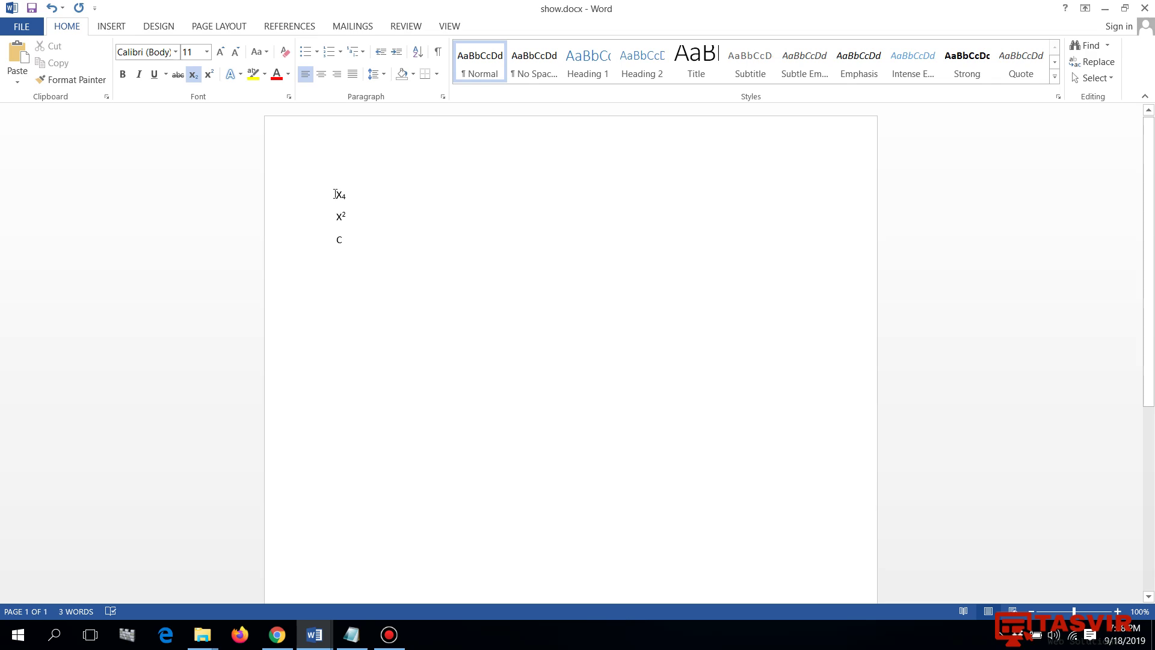
- Delete all the existing text in show.docx and set the font size to 20
{"action": "left_click", "coordinate": [364, 260], "text": "shift"}
{"action": "key", "text": "Delete"}
{"action": "left_click", "coordinate": [207, 52]}
{"action": "left_click", "coordinate": [198, 184]}
- Write X followed by a subscript 2 on the first line, with normal text resumed after it
{"action": "type", "text": "X"}
{"action": "left_click", "coordinate": [194, 80]}
{"action": "type", "text": "2"}
{"action": "left_click", "coordinate": [194, 74]}
- Write X followed by a superscript 2 on the second line, then start a new line in normal text
{"action": "key", "text": "Return"}
{"action": "type", "text": "X"}
{"action": "left_click", "coordinate": [209, 74]}
{"action": "type", "text": "2"}
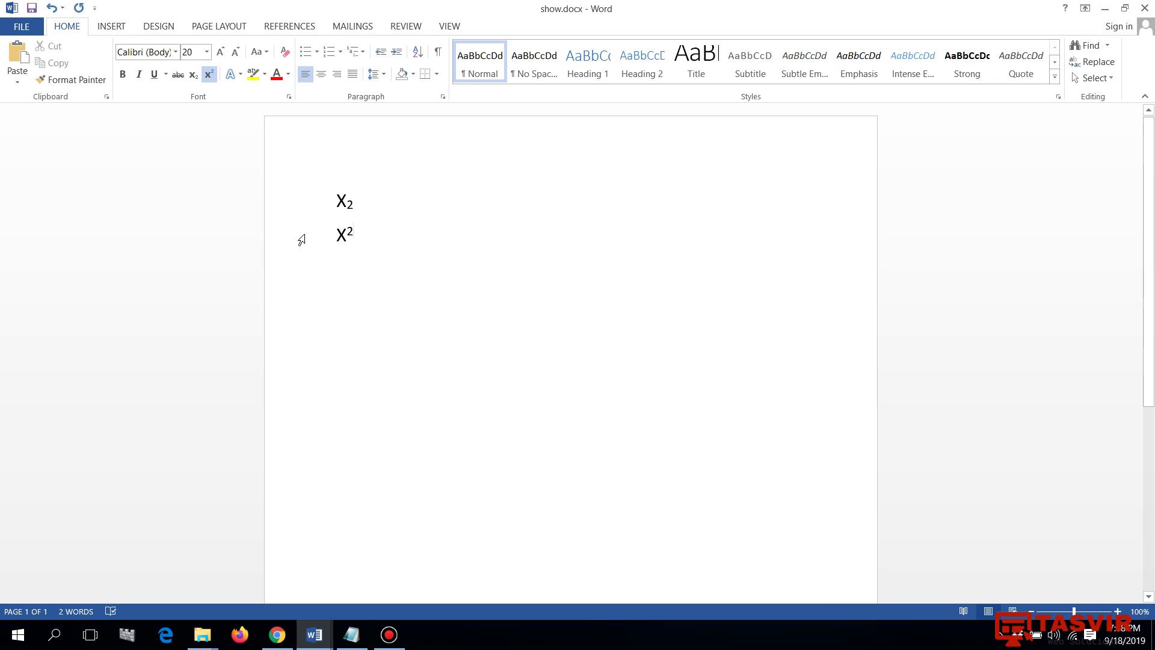
{"action": "left_click", "coordinate": [208, 74]}
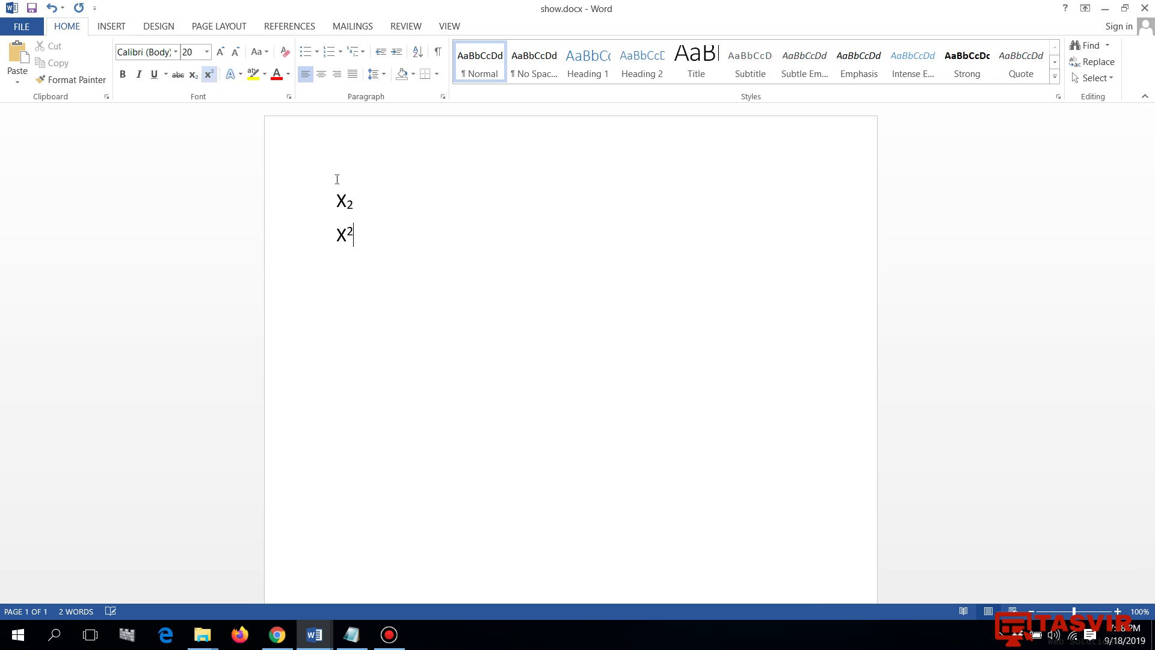
{"action": "key", "text": "Return"}
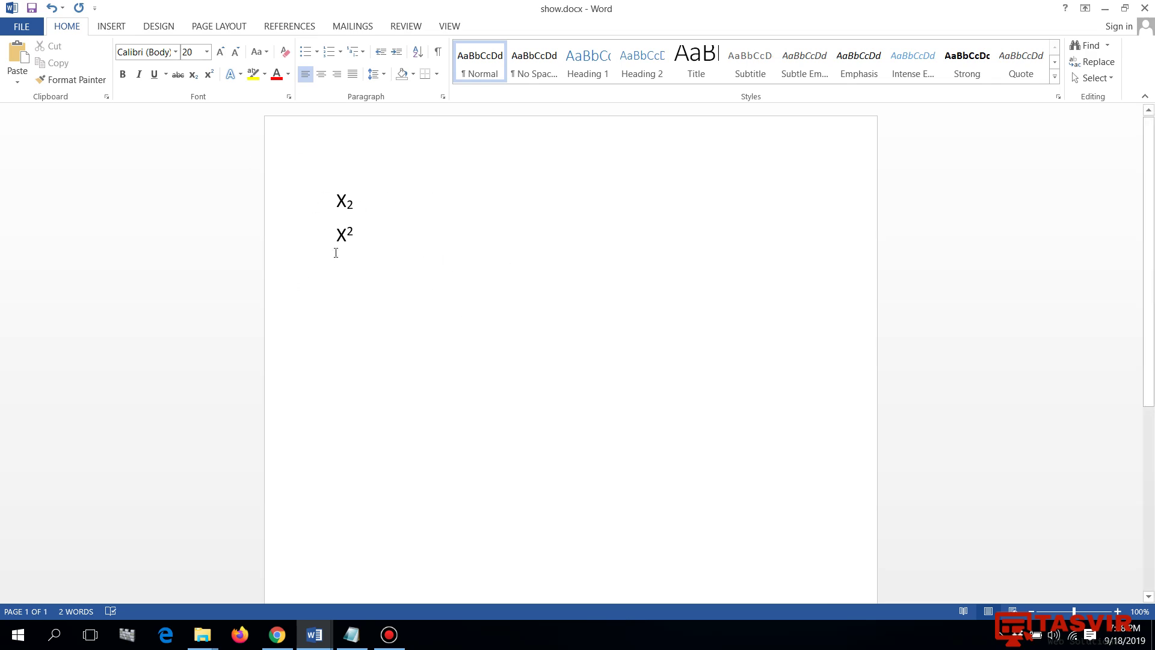
- Write CO followed by a subscript 2 on the line below the X with superscript 2
{"action": "left_click_drag", "start_coordinate": [337, 236], "coordinate": [351, 239]}
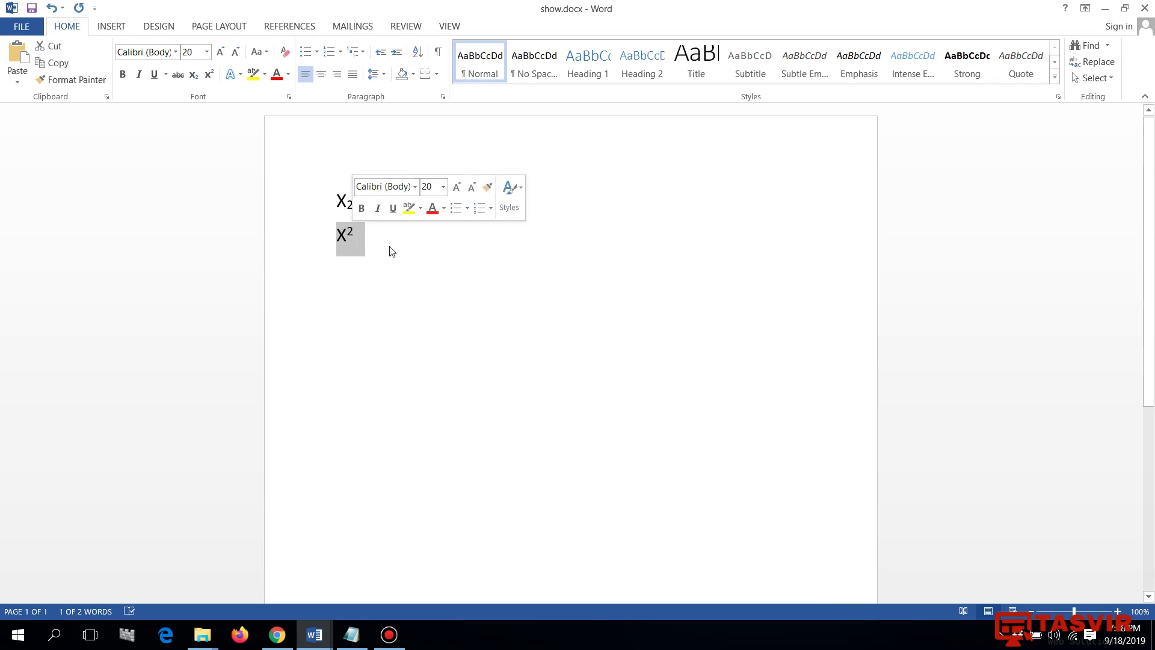
{"action": "left_click", "coordinate": [374, 247]}
{"action": "key", "text": "Return"}
{"action": "left_click", "coordinate": [208, 74]}
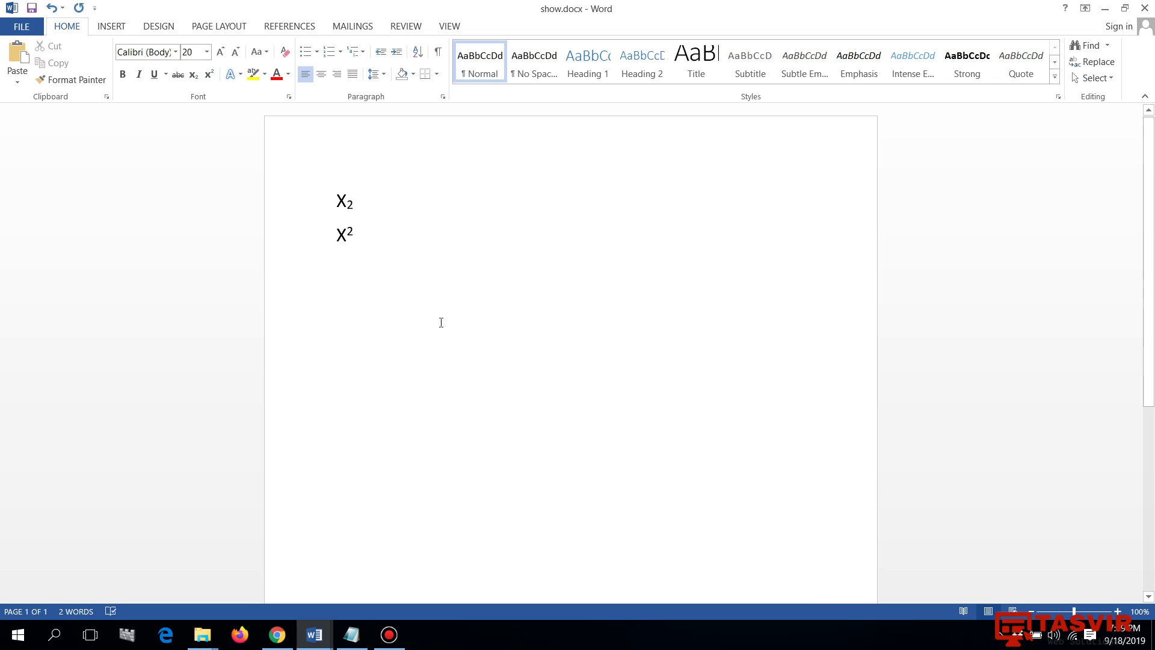
{"action": "type", "text": "CO"}
{"action": "left_click", "coordinate": [193, 74]}
{"action": "type", "text": "2"}
{"action": "left_click", "coordinate": [286, 639]}
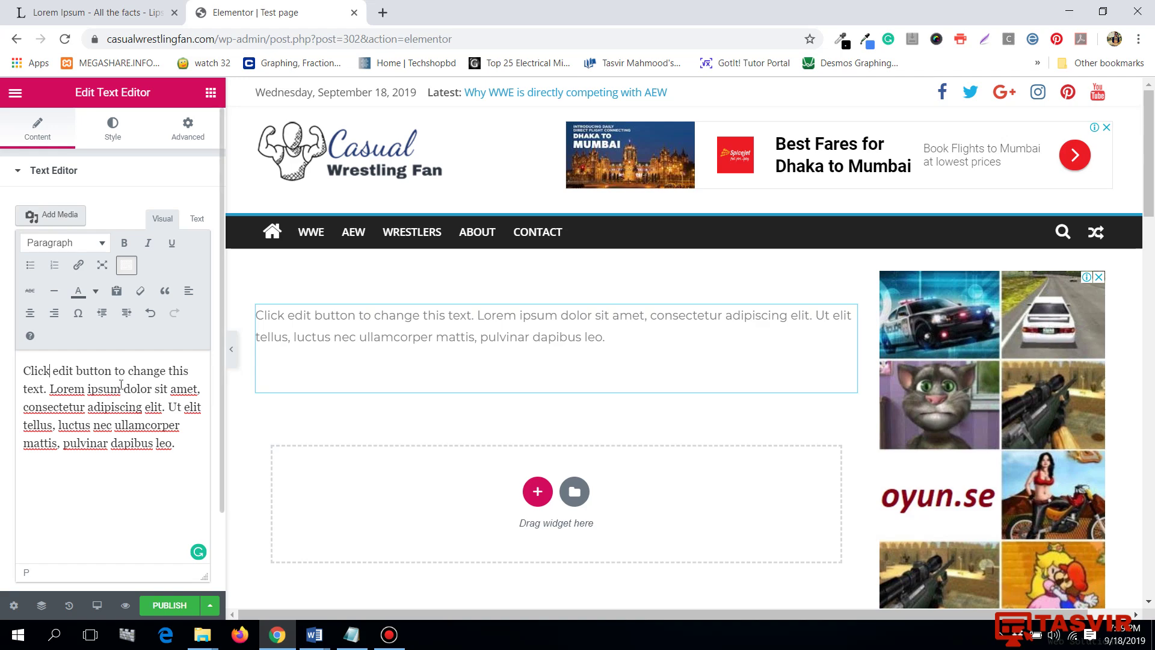
{"action": "mouse_move", "coordinate": [314, 635]}
{"action": "left_click", "coordinate": [398, 568]}
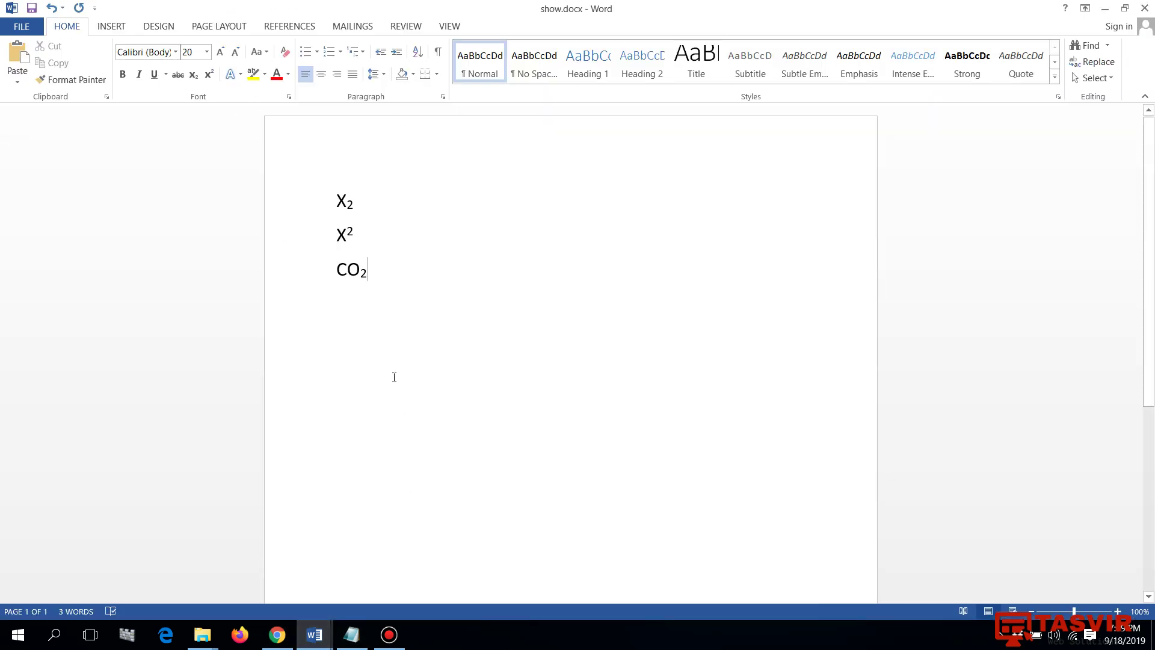
- Switch to reference.docx and examine how the subscript numbers in the paragraph relate to the numbered notes below it
{"action": "mouse_move", "coordinate": [314, 647]}
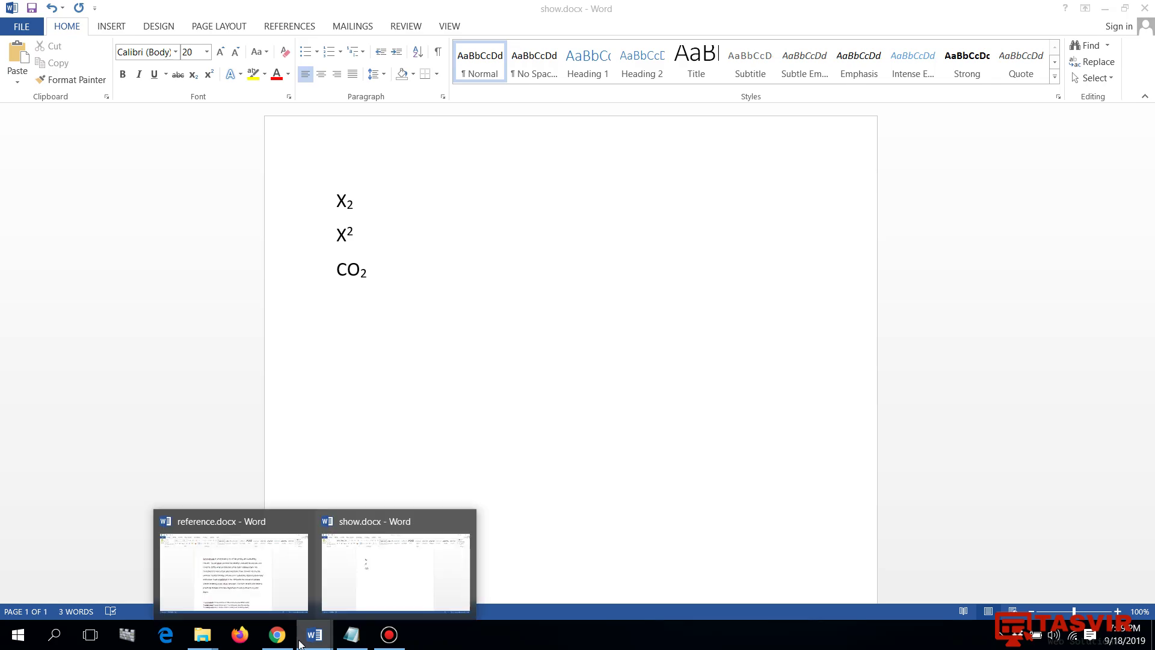
{"action": "left_click", "coordinate": [234, 569]}
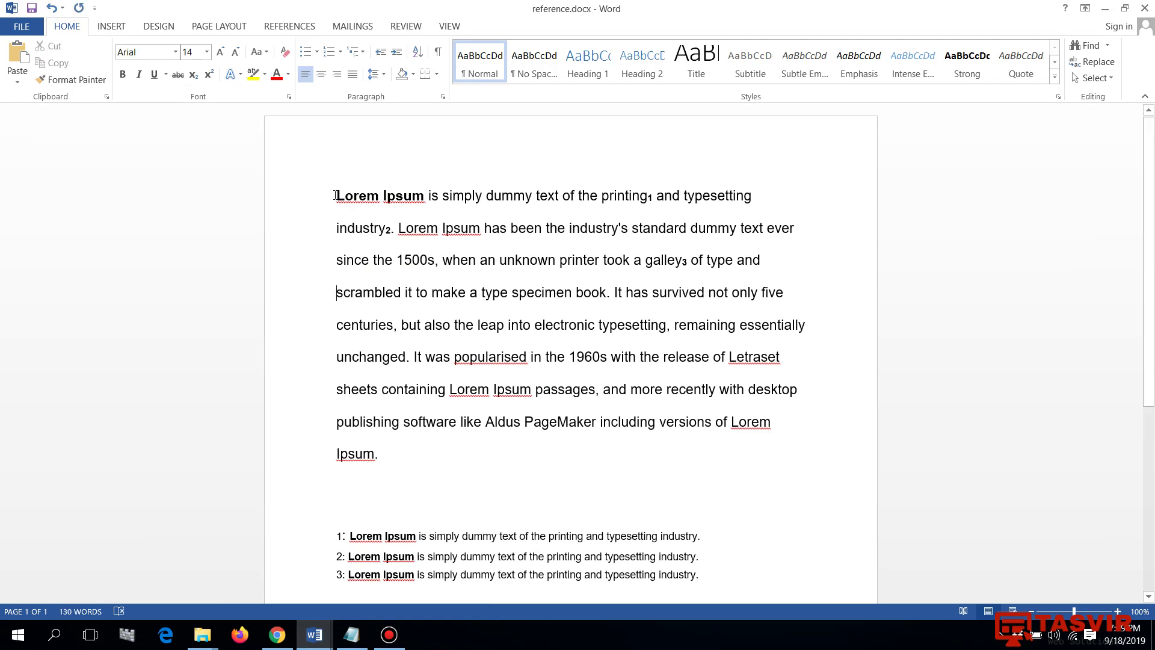
{"action": "scroll", "coordinate": [335, 194], "scroll_direction": "down", "scroll_amount": 1}
{"action": "left_click_drag", "start_coordinate": [337, 159], "coordinate": [506, 448]}
{"action": "left_click", "coordinate": [506, 448]}
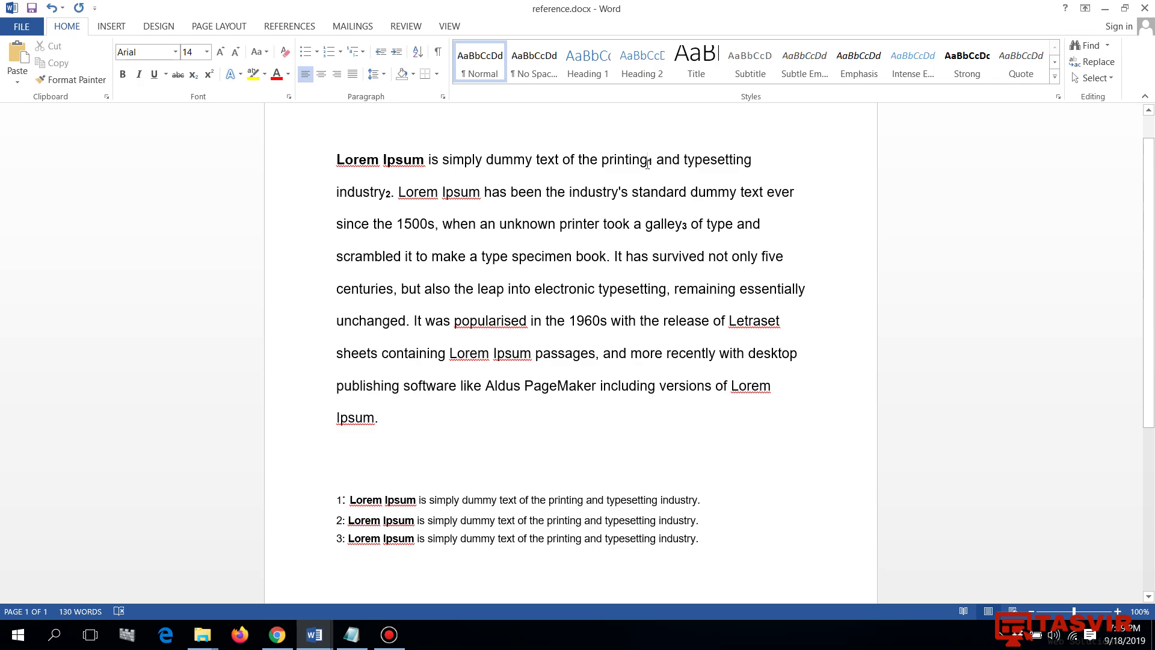
{"action": "key", "text": "ctrl+="}
{"action": "type", "text": "1"}
{"action": "scroll", "coordinate": [405, 486], "scroll_direction": "down", "scroll_amount": 2}
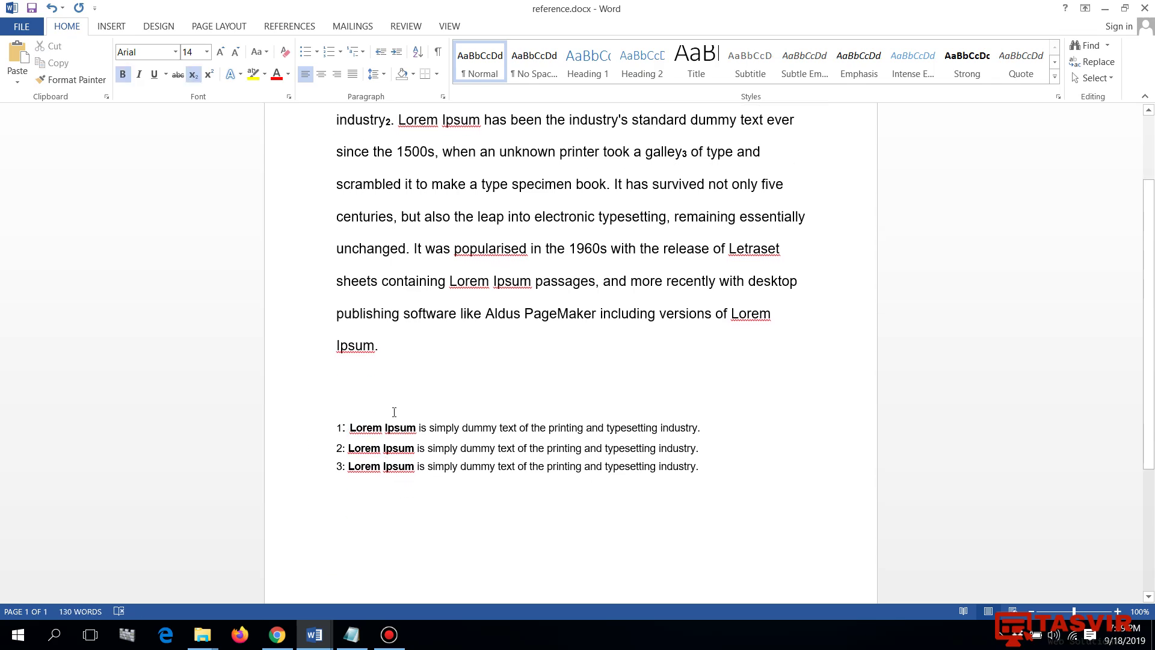
{"action": "scroll", "coordinate": [394, 413], "scroll_direction": "up", "scroll_amount": 2}
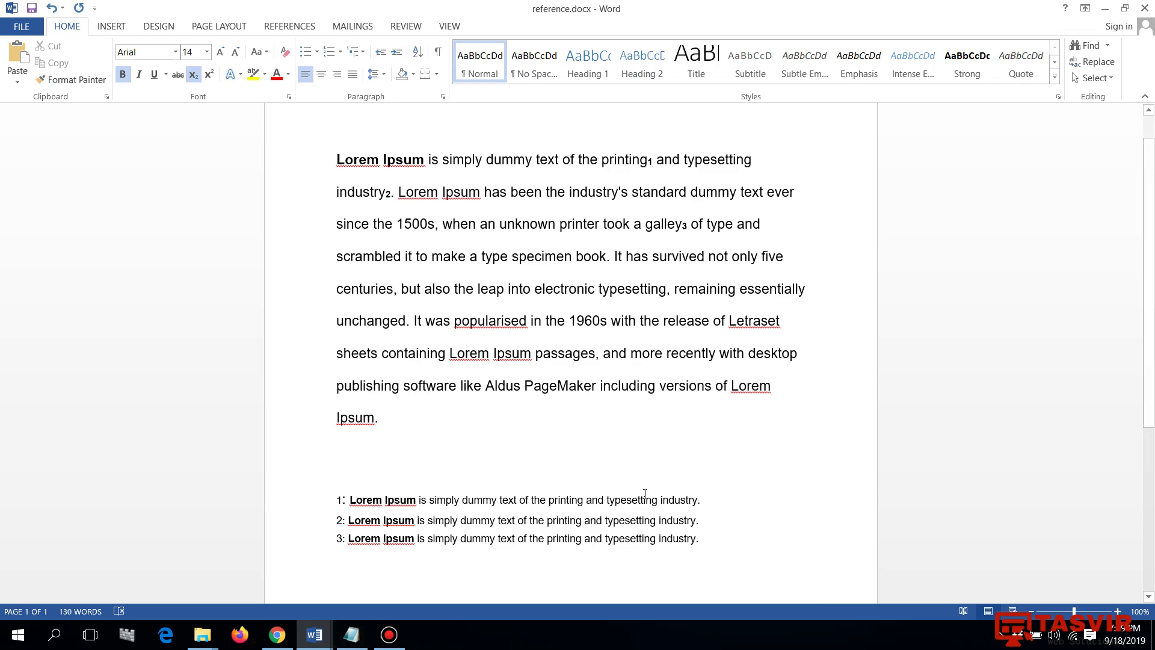
- Inspect the subscript reference markers after the words "printing" and "industry" in reference.docx
{"action": "left_click_drag", "start_coordinate": [600, 160], "coordinate": [656, 161]}
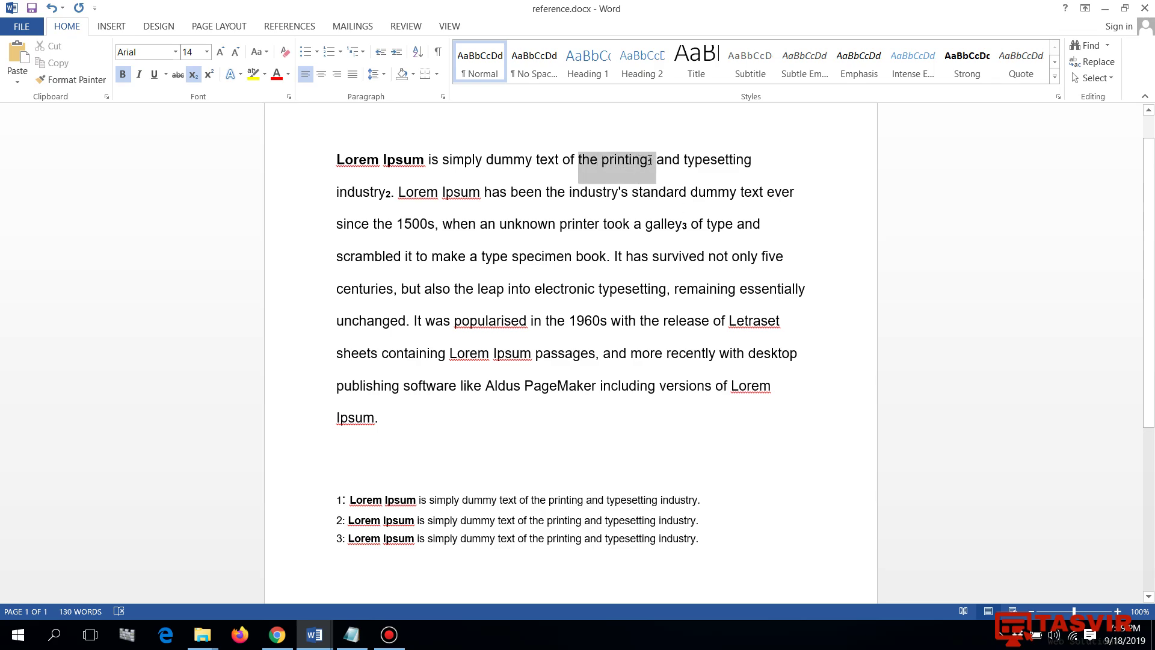
{"action": "left_click", "coordinate": [629, 160]}
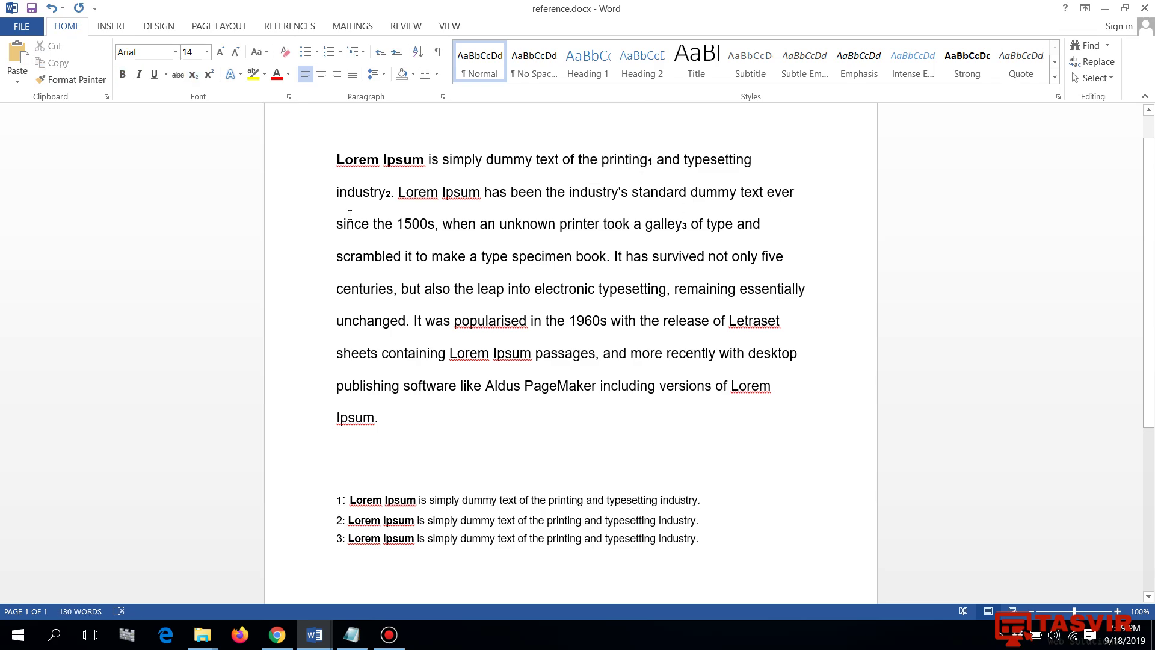
{"action": "double_click", "coordinate": [372, 193]}
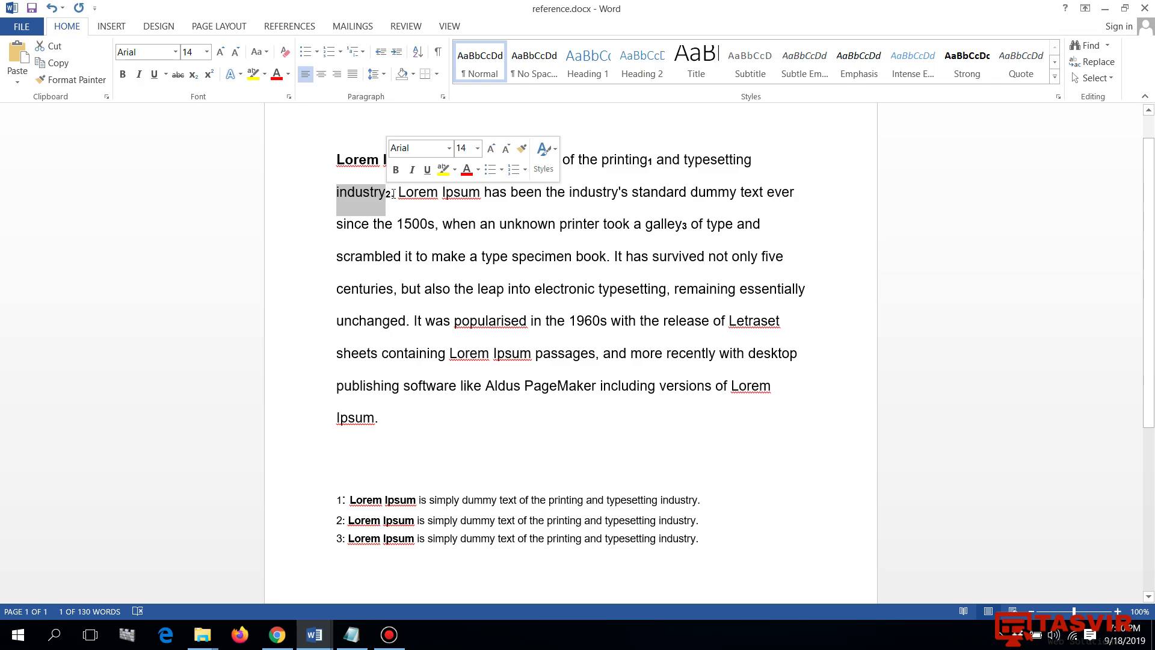
{"action": "key", "text": "Right"}
{"action": "key", "text": "Left"}
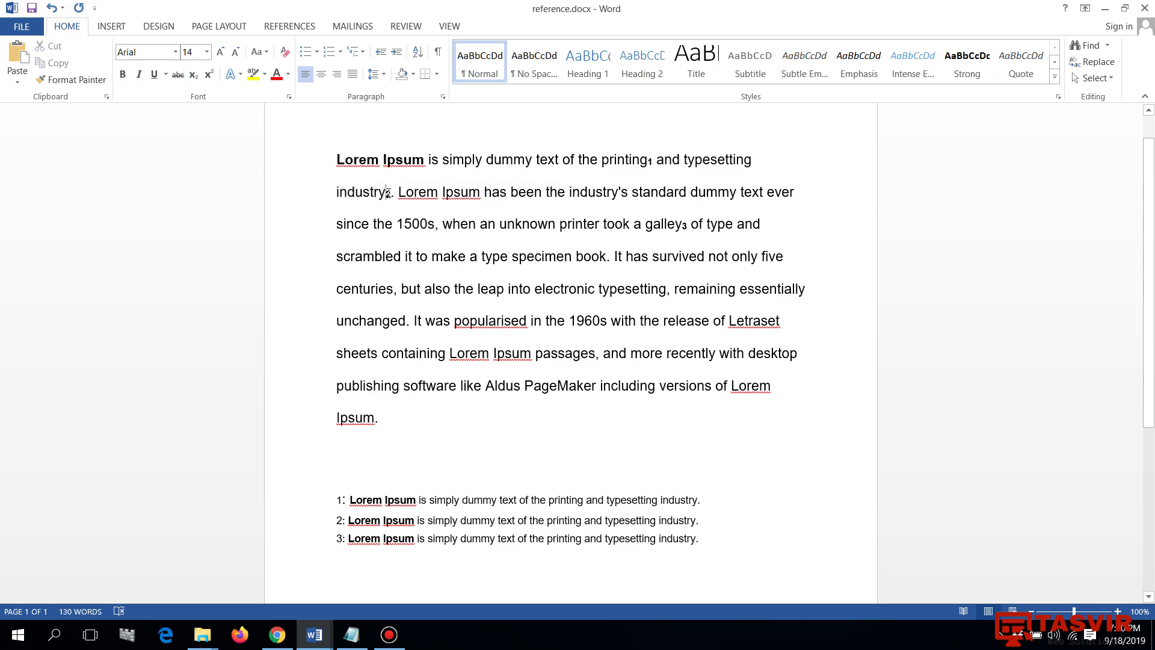
{"action": "left_click_drag", "start_coordinate": [386, 193], "coordinate": [393, 193]}
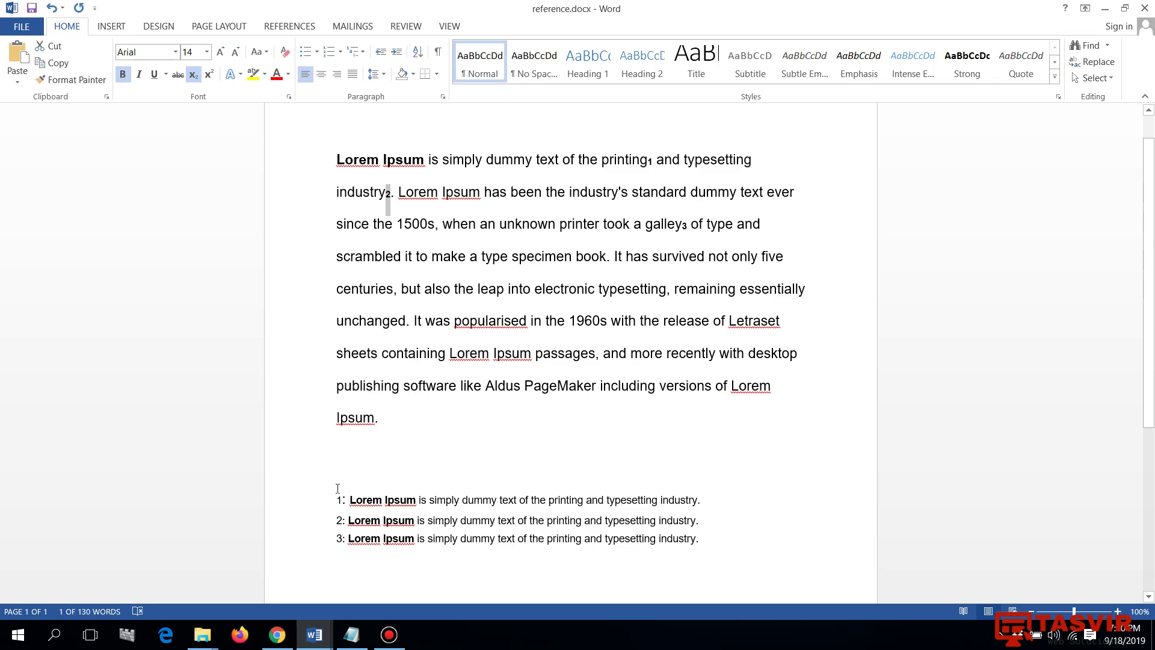
{"action": "left_click", "coordinate": [386, 192]}
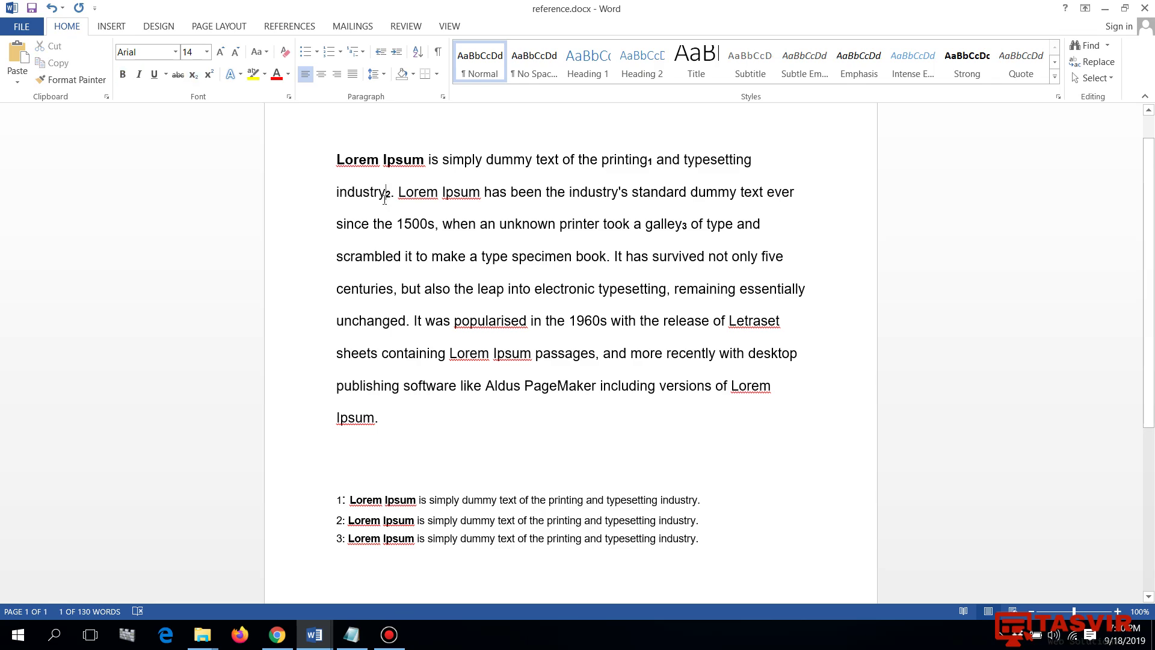
{"action": "left_click_drag", "start_coordinate": [386, 193], "coordinate": [335, 193]}
{"action": "left_click", "coordinate": [425, 229]}
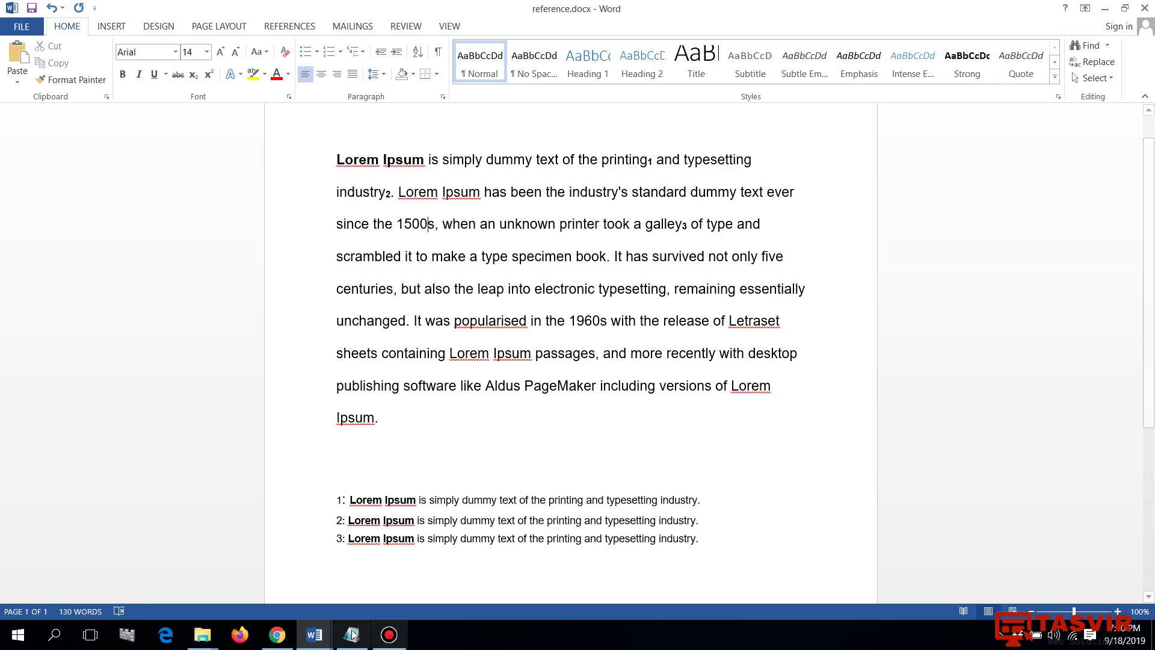
{"action": "left_click", "coordinate": [276, 634]}
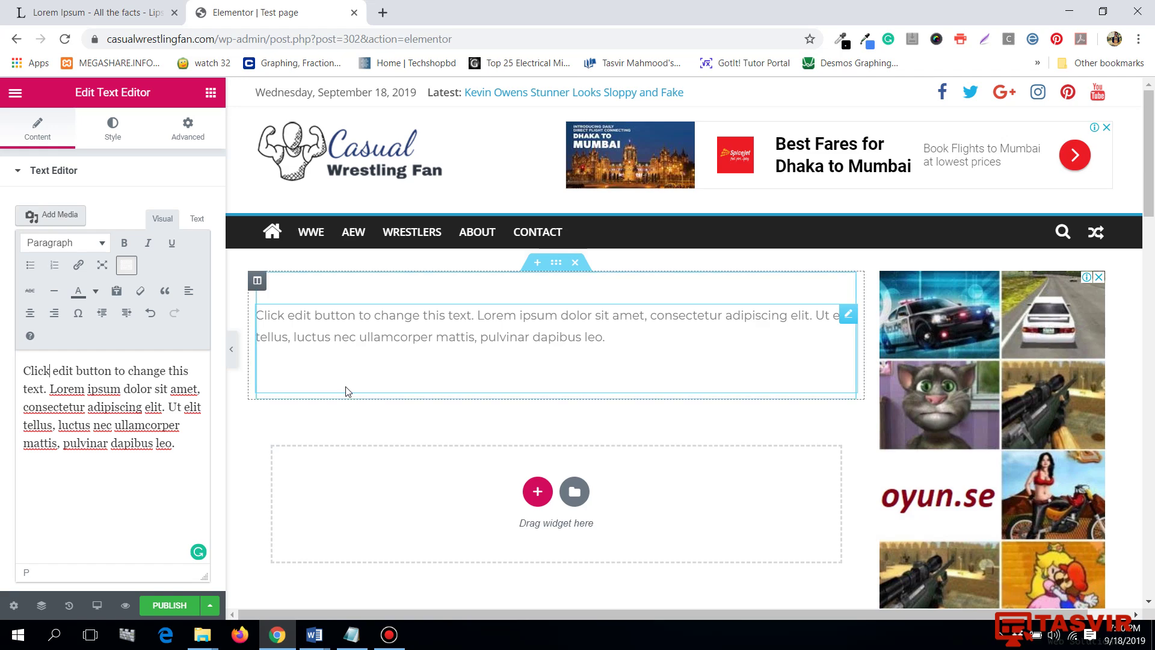
{"action": "mouse_move", "coordinate": [319, 637]}
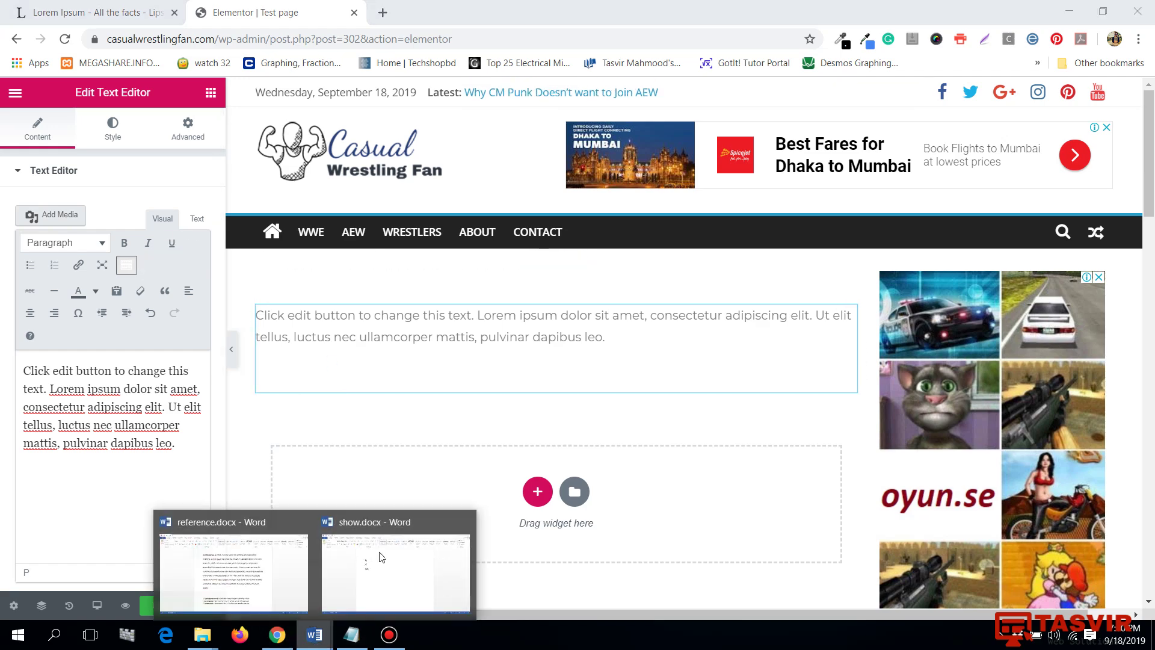
{"action": "left_click", "coordinate": [382, 566]}
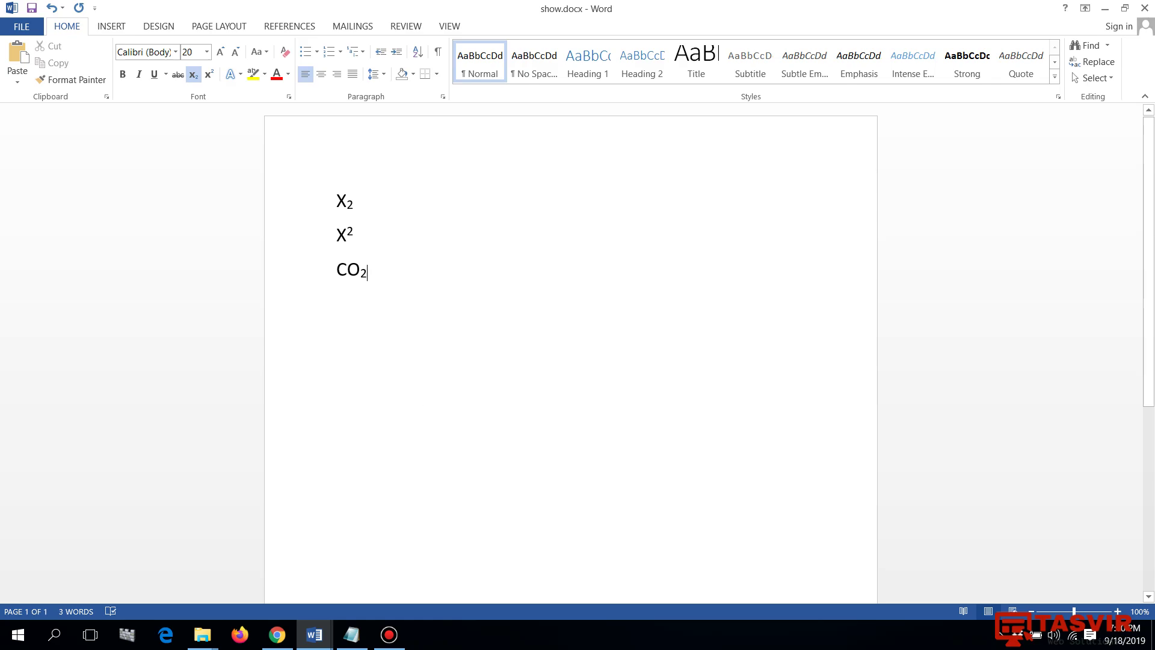
- Switch to the Elementor page in Chrome and add a new line after the text block's sample paragraph
{"action": "left_click", "coordinate": [277, 635]}
{"action": "left_click", "coordinate": [640, 336]}
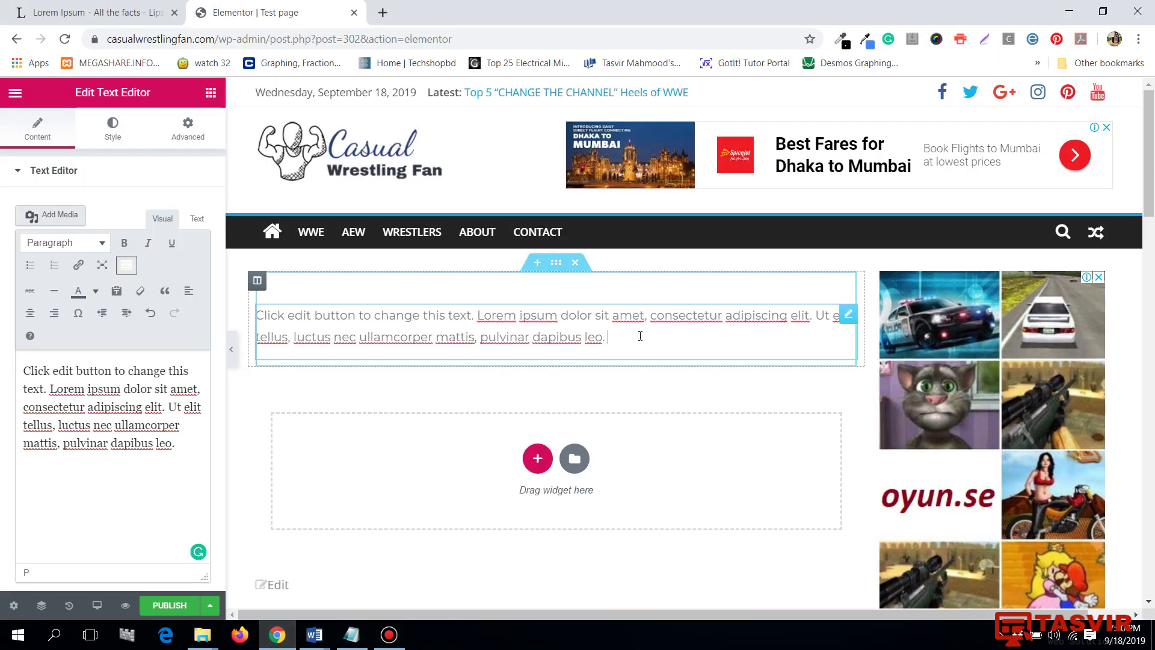
{"action": "key", "text": "Return"}
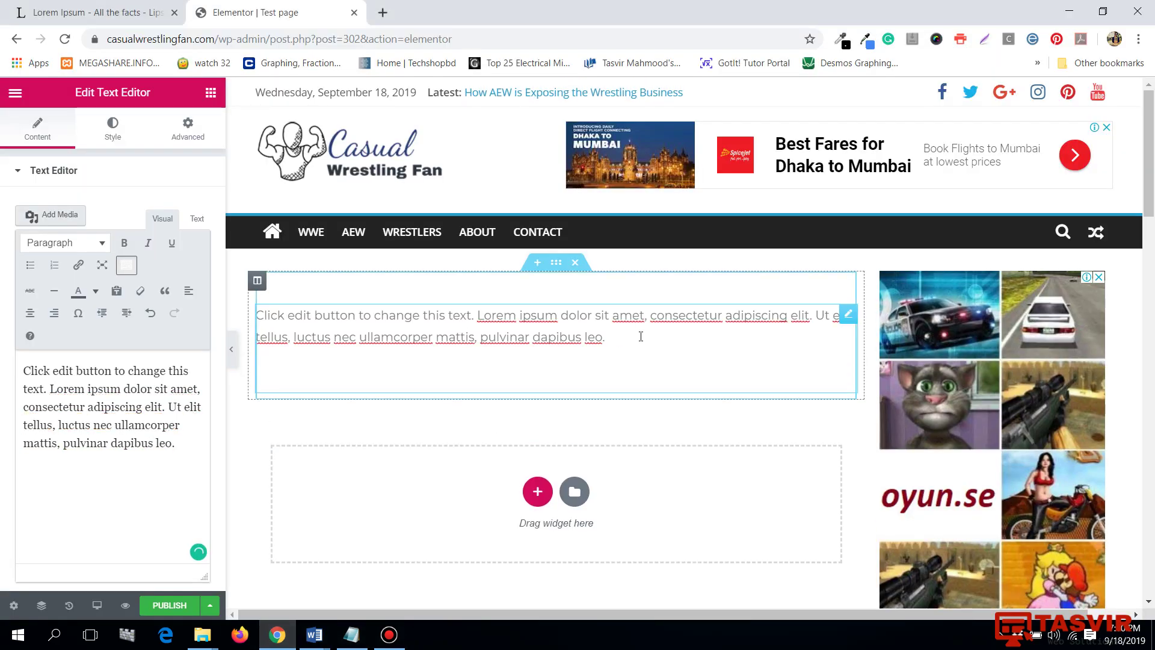
- Switch to show.docx in Word and copy the CO₂ text
{"action": "mouse_move", "coordinate": [314, 635]}
{"action": "left_click", "coordinate": [354, 595]}
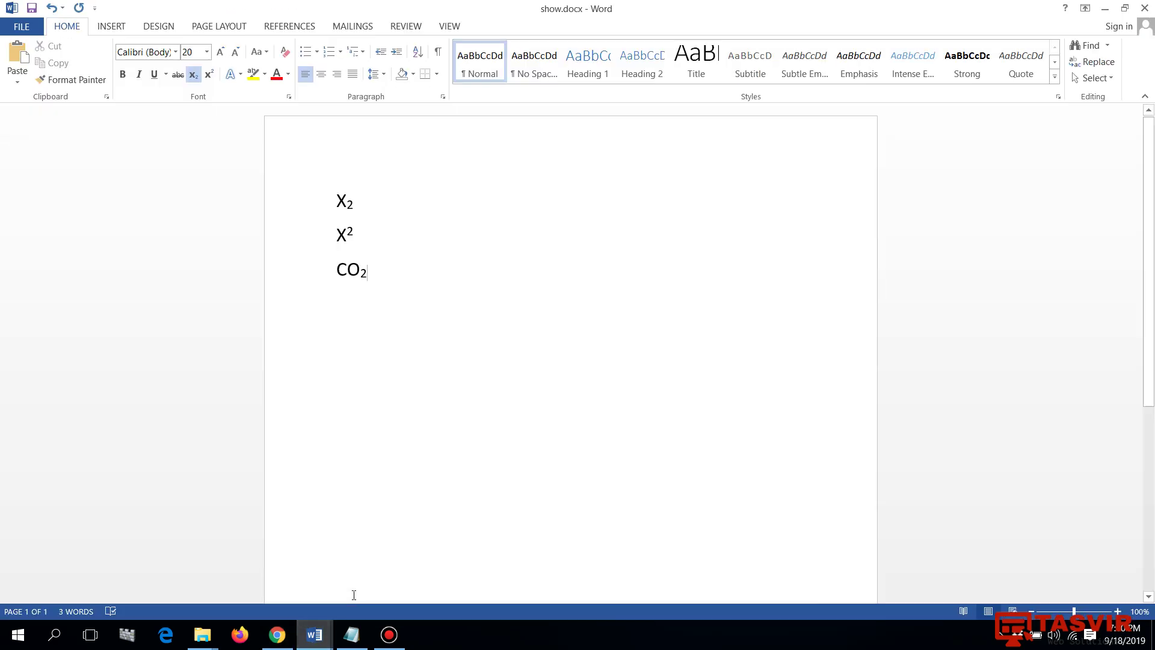
{"action": "left_click_drag", "start_coordinate": [341, 269], "coordinate": [377, 272]}
{"action": "key", "text": "ctrl+c"}
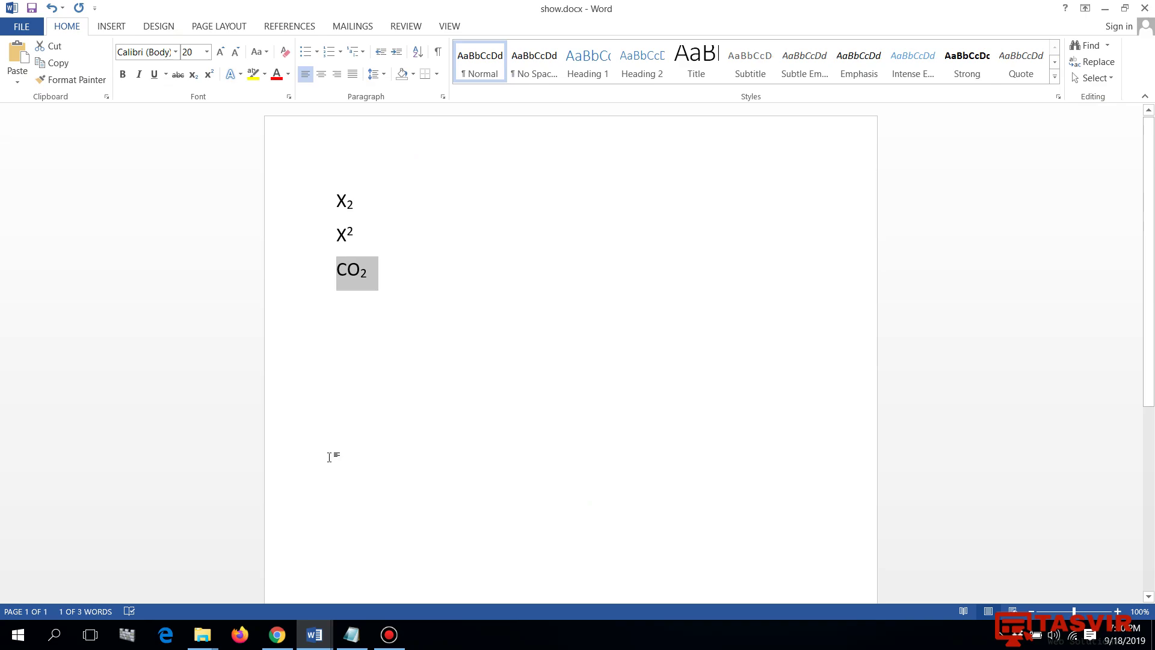
- Return to the Elementor page in Chrome and paste the copied CO₂ into the text block after the sample paragraph
{"action": "left_click", "coordinate": [277, 634]}
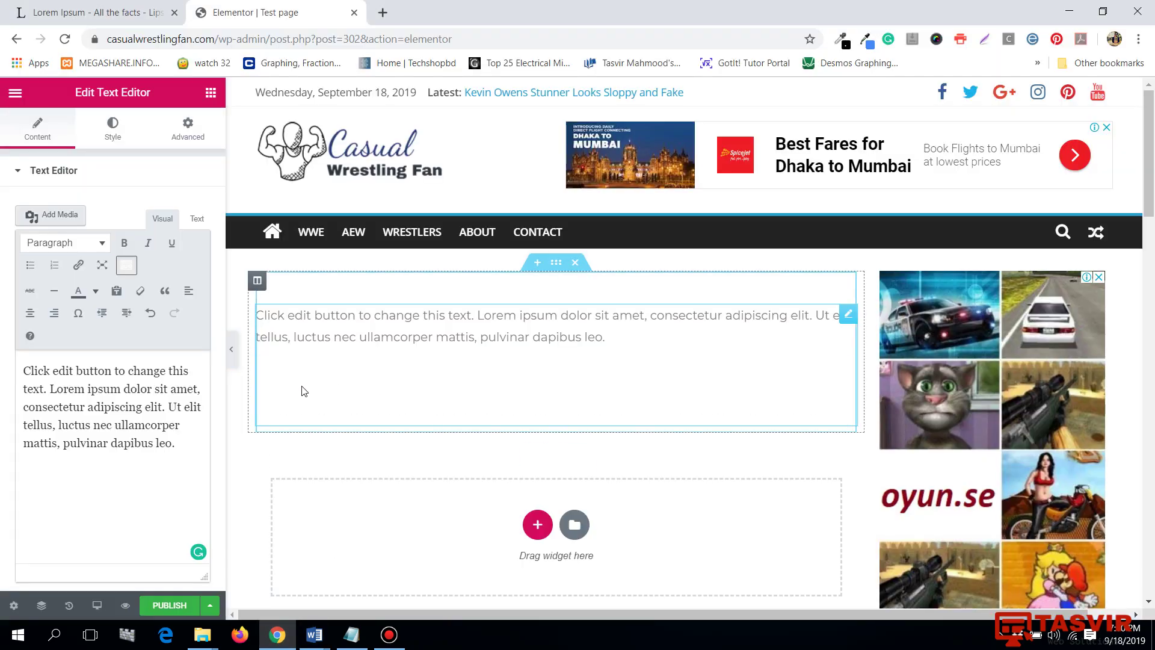
{"action": "key", "text": "Return"}
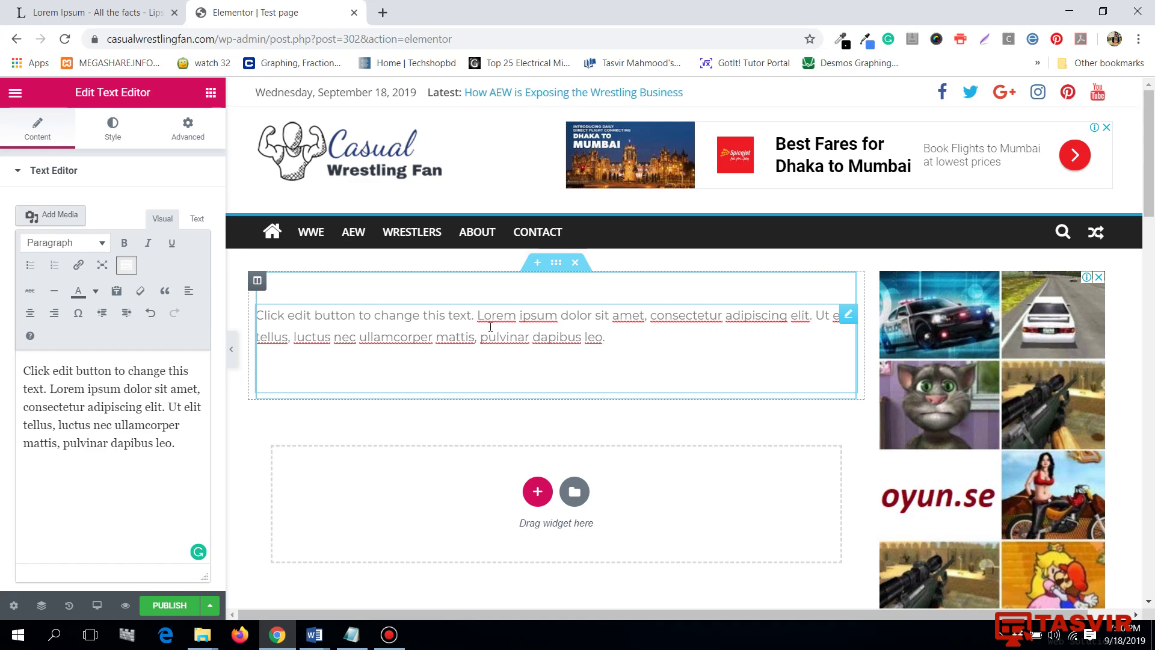
{"action": "key", "text": "ctrl+v"}
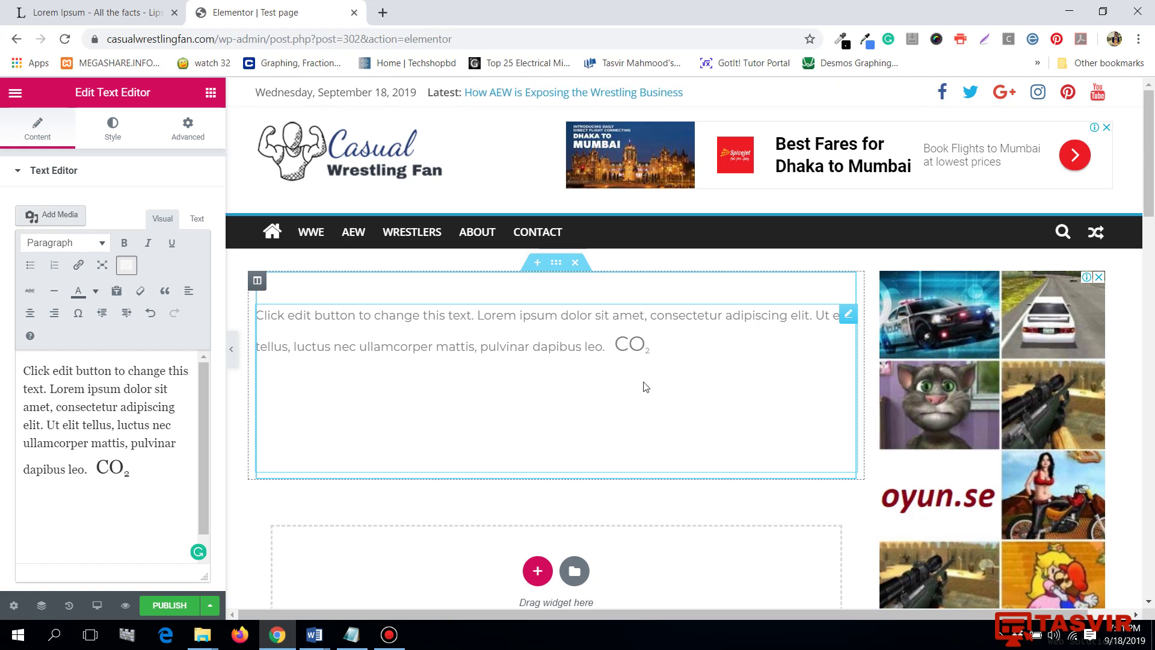
- Switch to show.docx in Word and copy the X² text
{"action": "mouse_move", "coordinate": [325, 632]}
{"action": "left_click", "coordinate": [376, 572]}
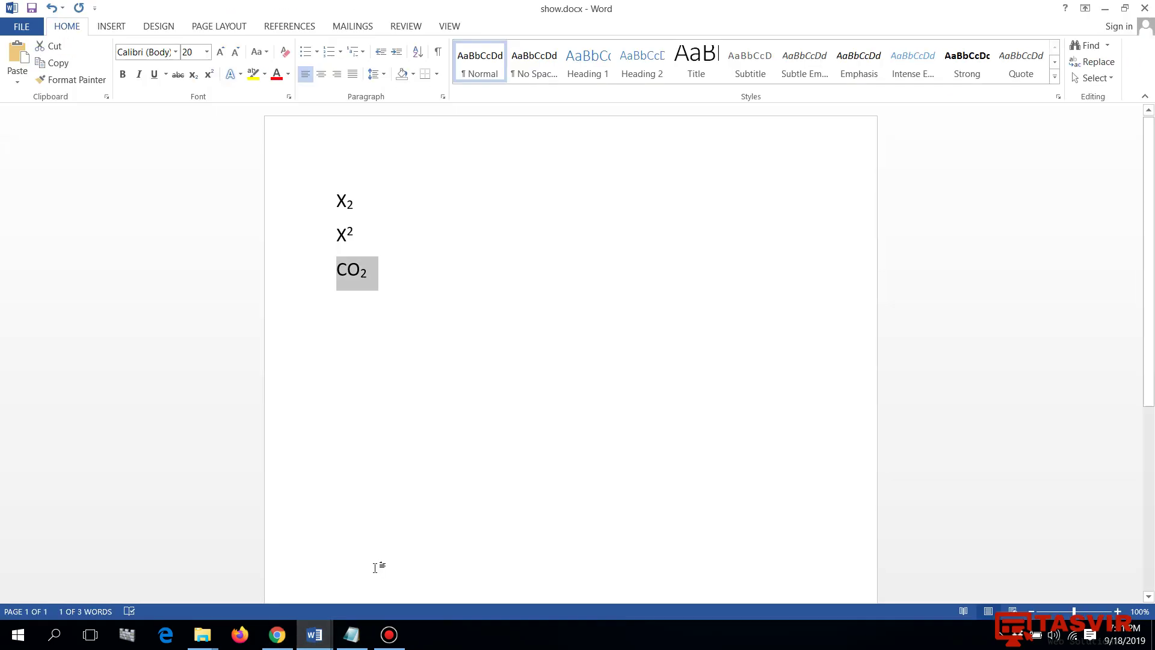
{"action": "left_click_drag", "start_coordinate": [334, 238], "coordinate": [355, 235]}
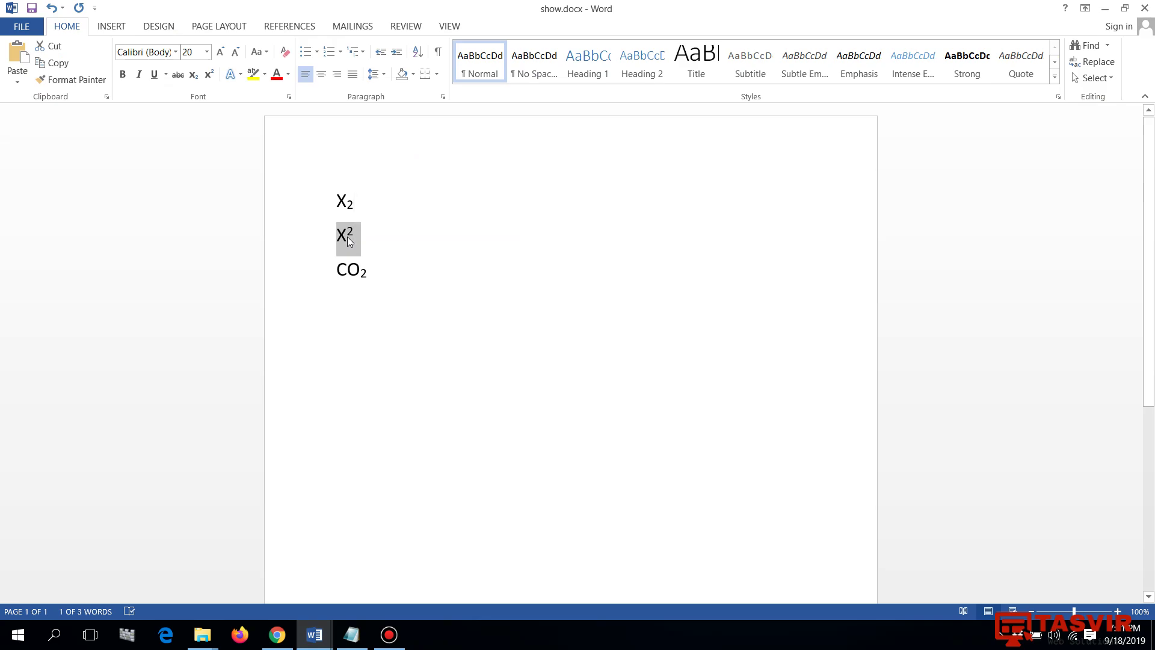
- Return to the Elementor page in Chrome, add a Text Editor widget above the CO₂ block and paste X² after its sample paragraph
{"action": "left_click", "coordinate": [277, 635]}
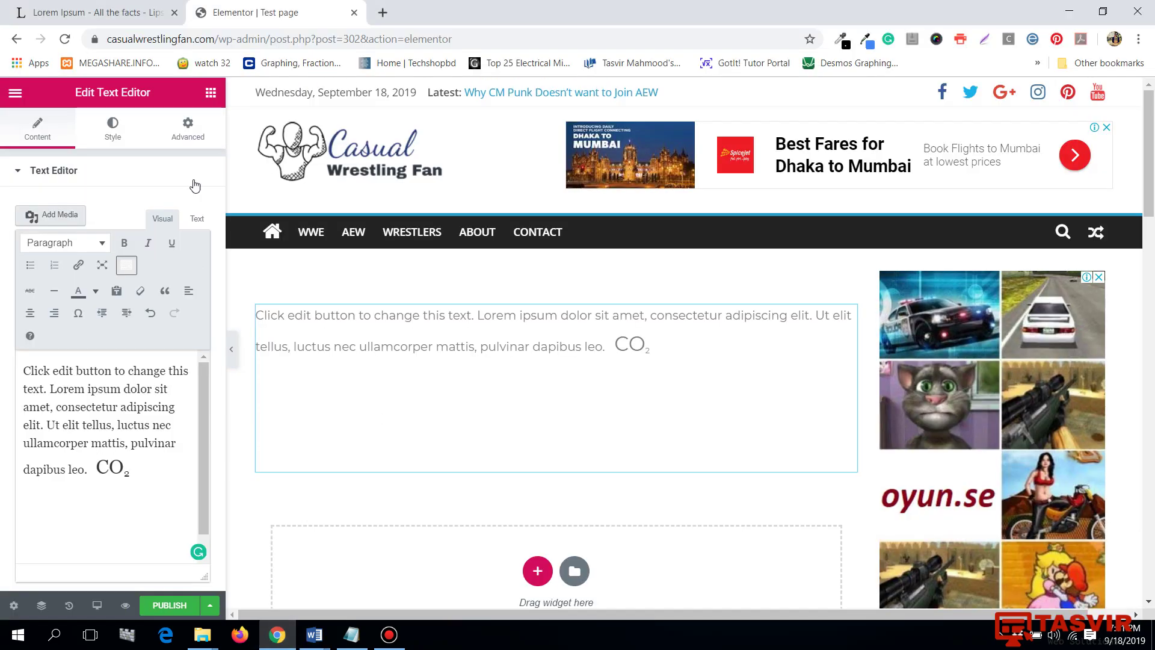
{"action": "left_click", "coordinate": [211, 92]}
{"action": "left_click_drag", "start_coordinate": [168, 299], "coordinate": [572, 352]}
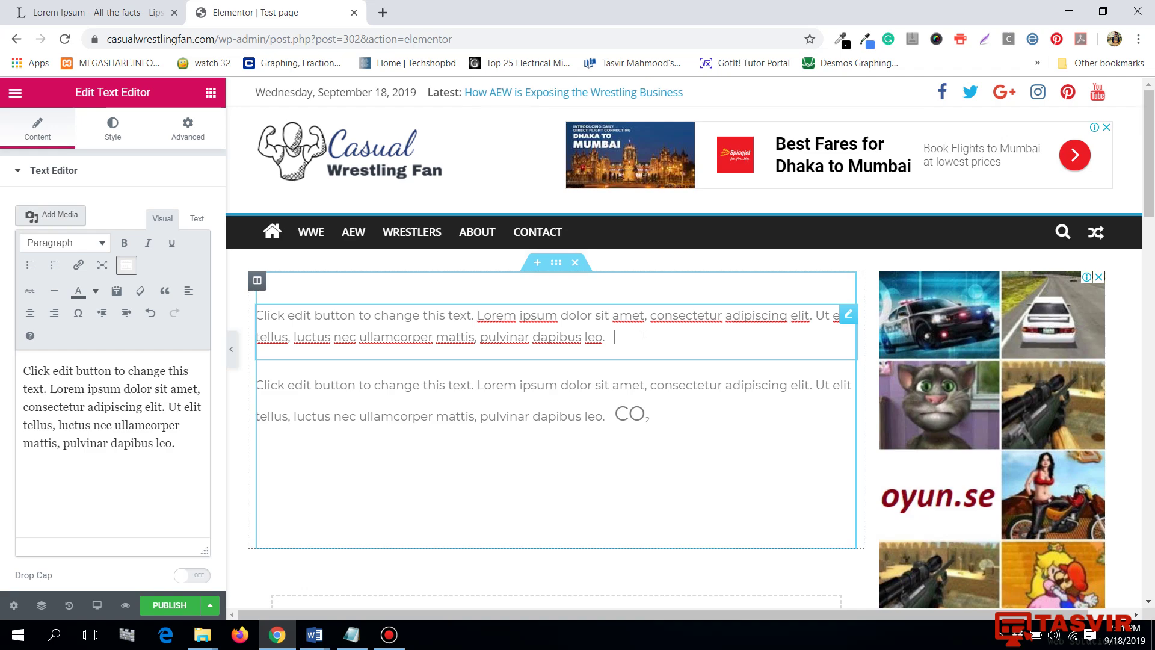
{"action": "type", "text": "X²"}
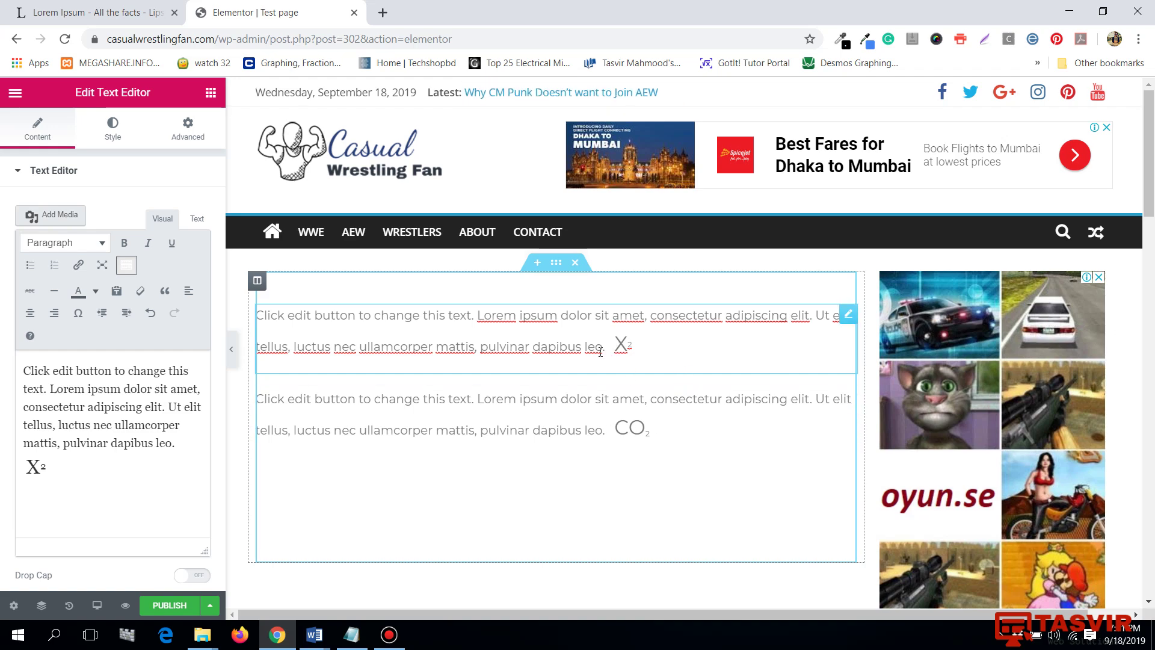
- Compare the X² and CO₂ text blocks on the Elementor page with the formatted originals in show.docx in Word
{"action": "left_click_drag", "start_coordinate": [606, 352], "coordinate": [501, 332]}
{"action": "left_click_drag", "start_coordinate": [309, 312], "coordinate": [256, 314]}
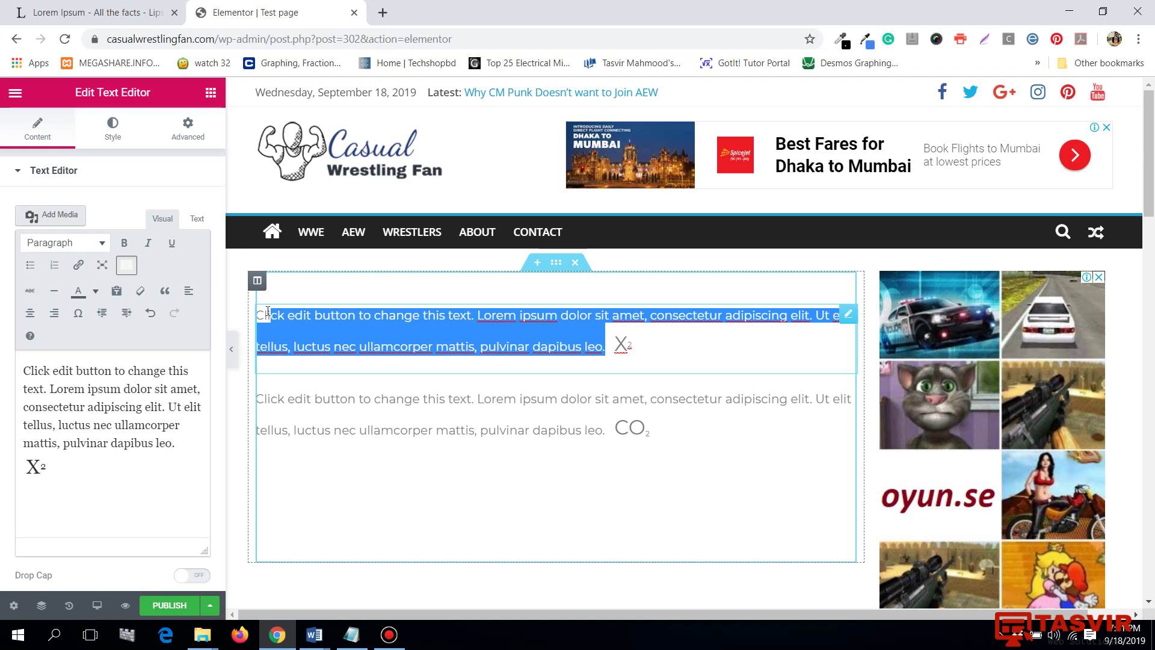
{"action": "left_click", "coordinate": [531, 352]}
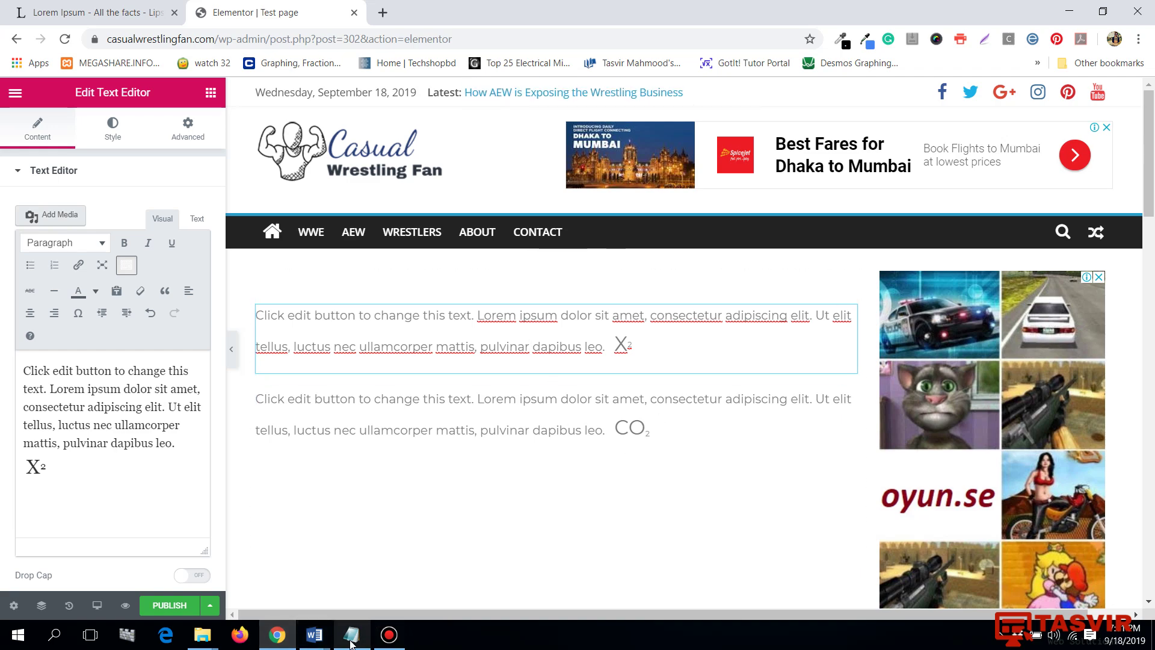
{"action": "mouse_move", "coordinate": [321, 644]}
{"action": "left_click", "coordinate": [395, 560]}
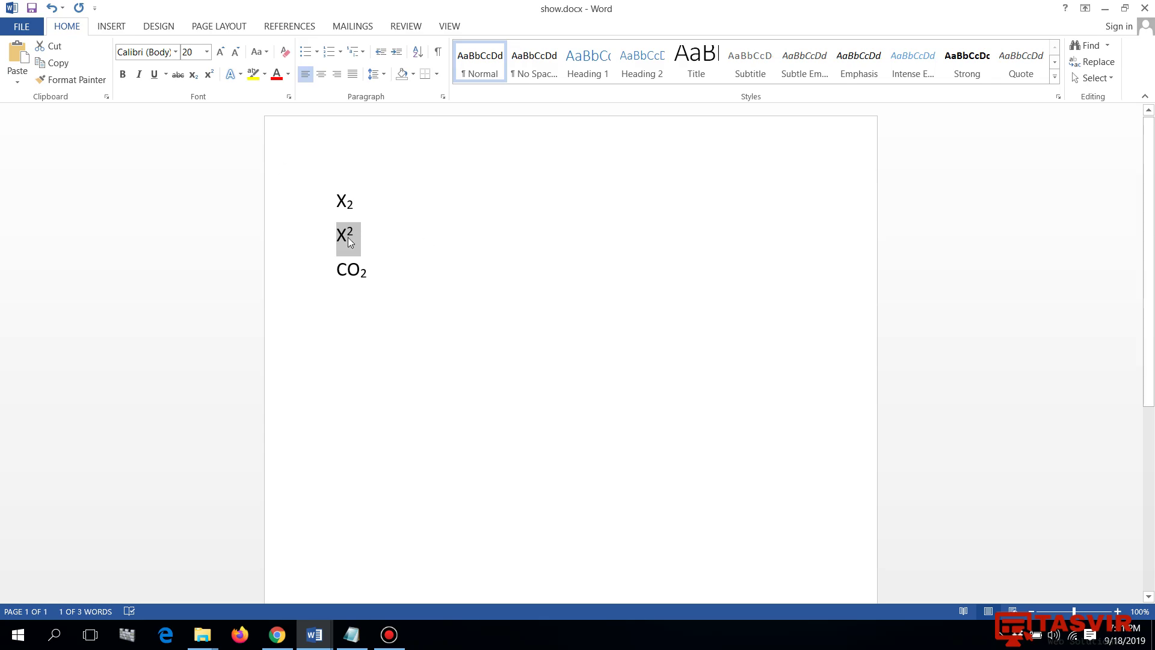
{"action": "left_click", "coordinate": [447, 297]}
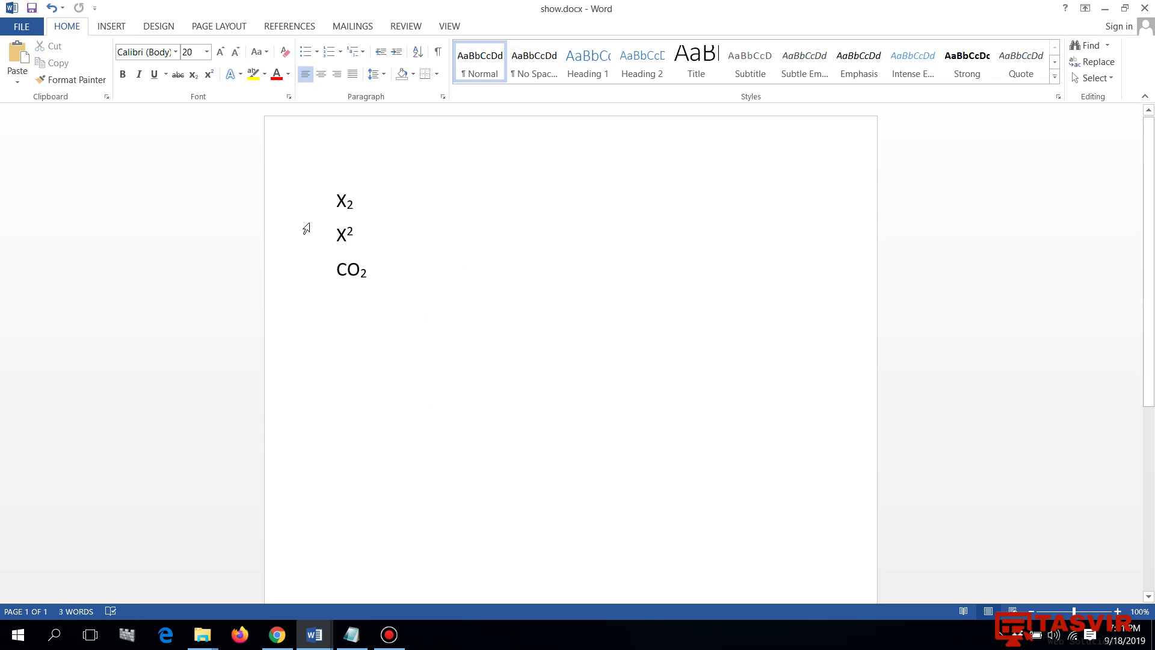
{"action": "mouse_move", "coordinate": [277, 635]}
{"action": "left_click", "coordinate": [277, 566]}
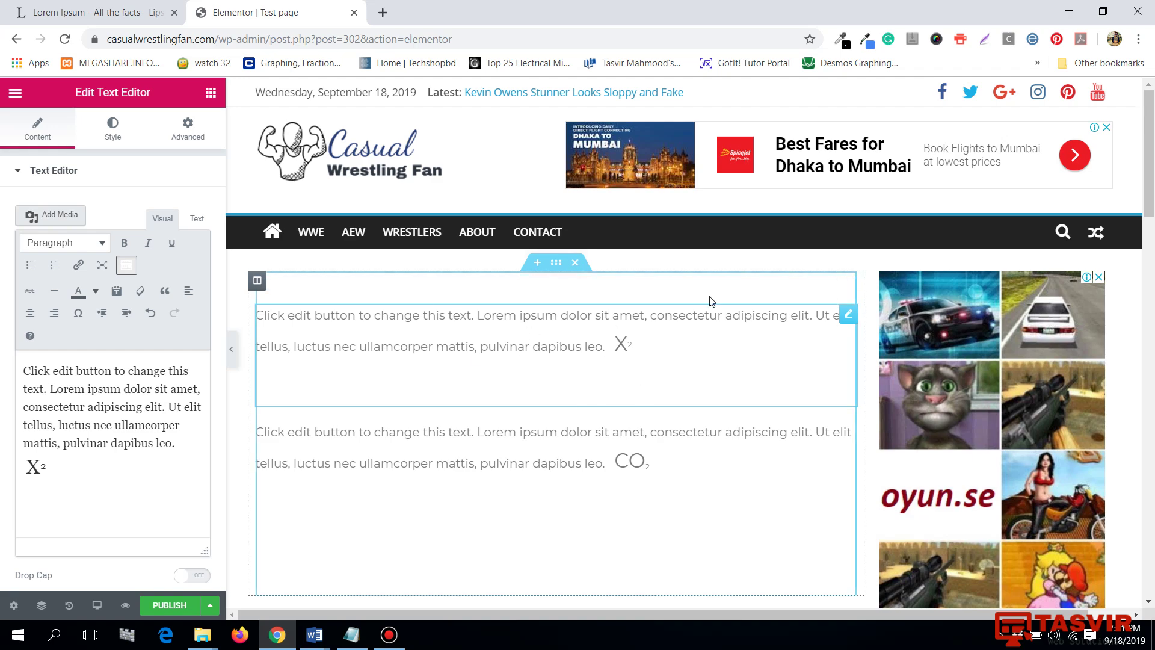
{"action": "scroll", "coordinate": [686, 439], "scroll_direction": "down", "scroll_amount": 1}
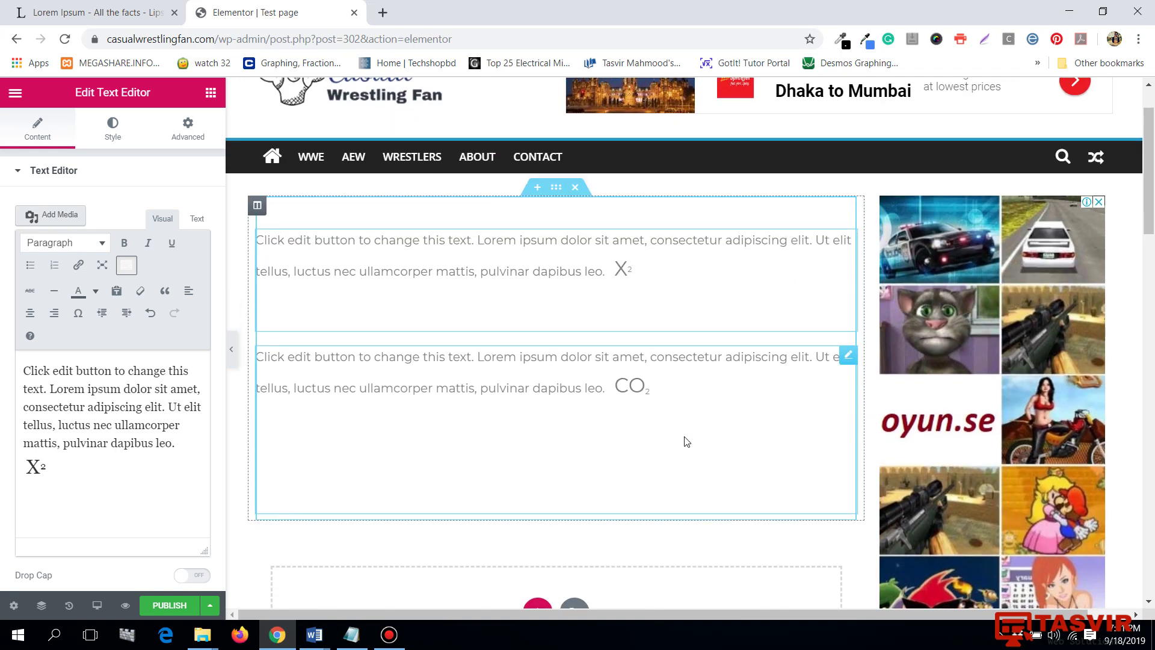
{"action": "scroll", "coordinate": [686, 441], "scroll_direction": "up", "scroll_amount": 1}
{"action": "scroll", "coordinate": [684, 439], "scroll_direction": "down", "scroll_amount": 1}
- Open tags.txt in Notepad and examine the <sup></sup> and <sub></sub> tag pairs
{"action": "left_click", "coordinate": [352, 634]}
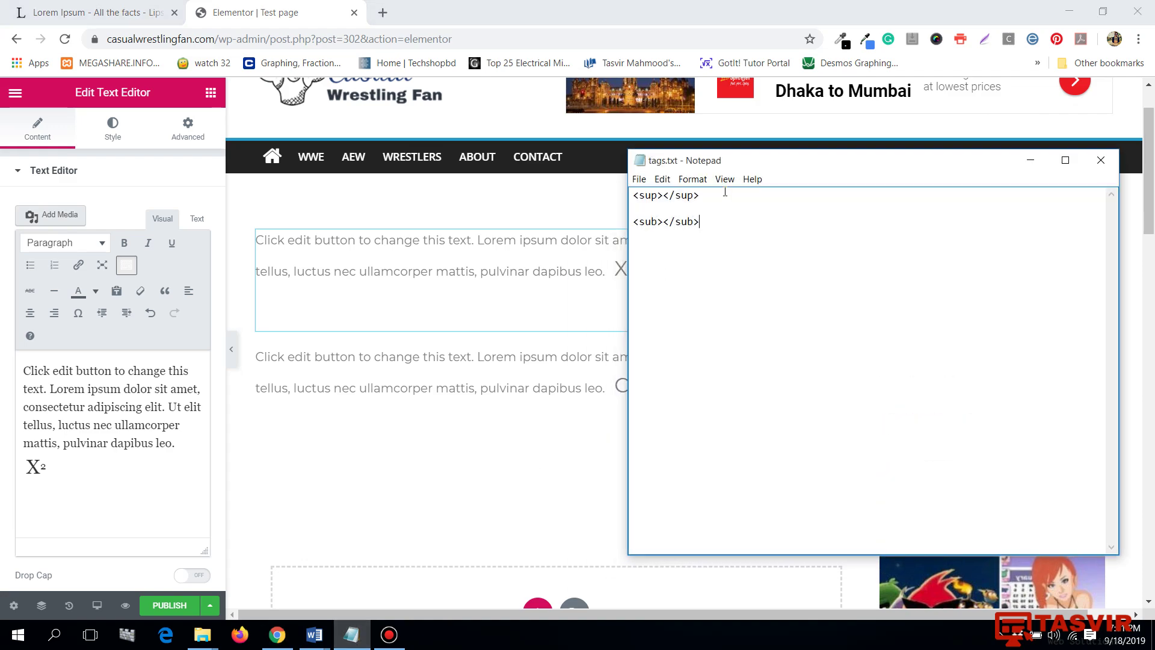
{"action": "left_click", "coordinate": [1031, 160]}
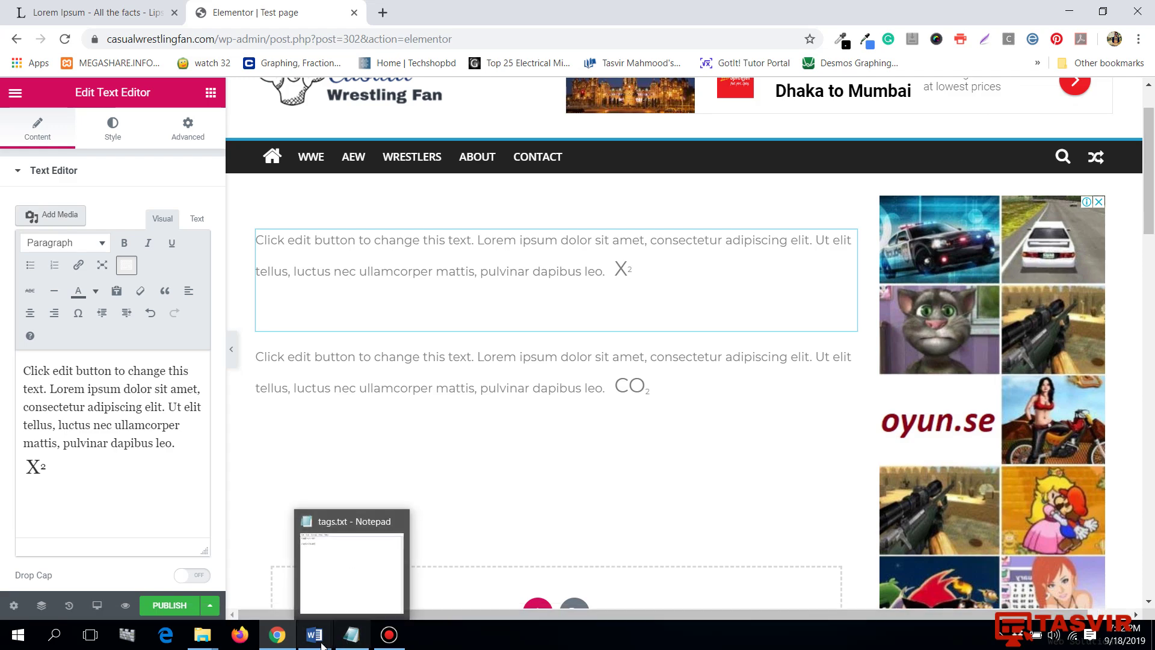
{"action": "left_click", "coordinate": [361, 646]}
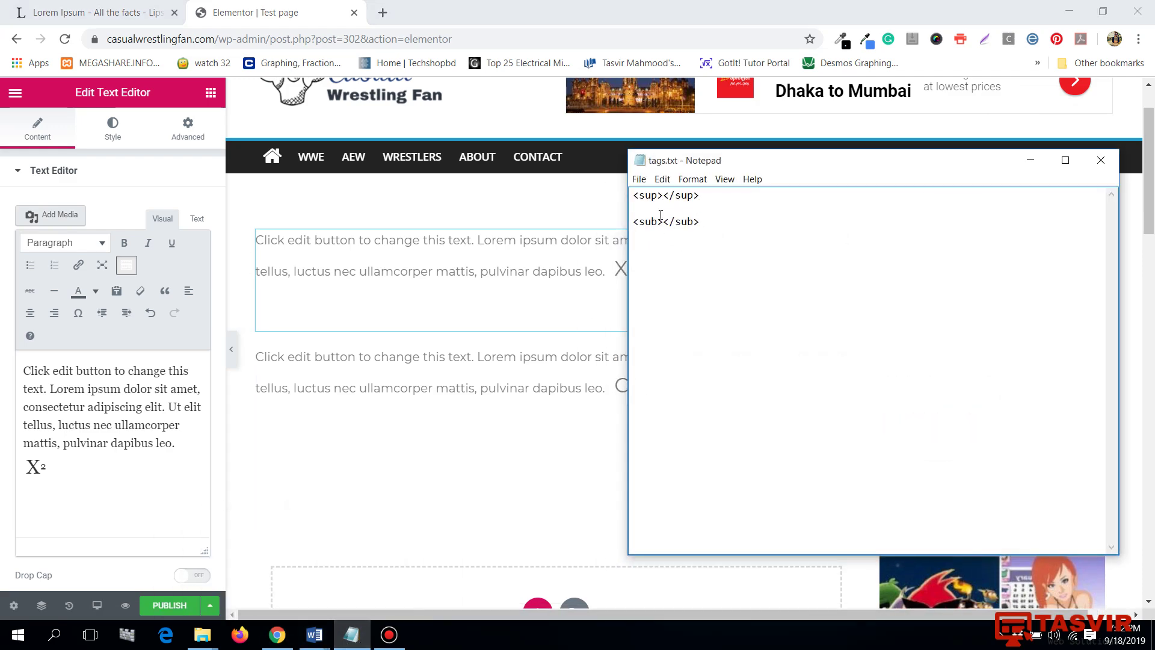
{"action": "left_click_drag", "start_coordinate": [635, 195], "coordinate": [717, 193]}
{"action": "left_click", "coordinate": [705, 226]}
{"action": "mouse_move", "coordinate": [636, 195]}
{"action": "left_mouse_down"}
{"action": "mouse_move", "coordinate": [704, 195]}
{"action": "mouse_move", "coordinate": [641, 196]}
{"action": "left_mouse_up"}
{"action": "left_click", "coordinate": [718, 195]}
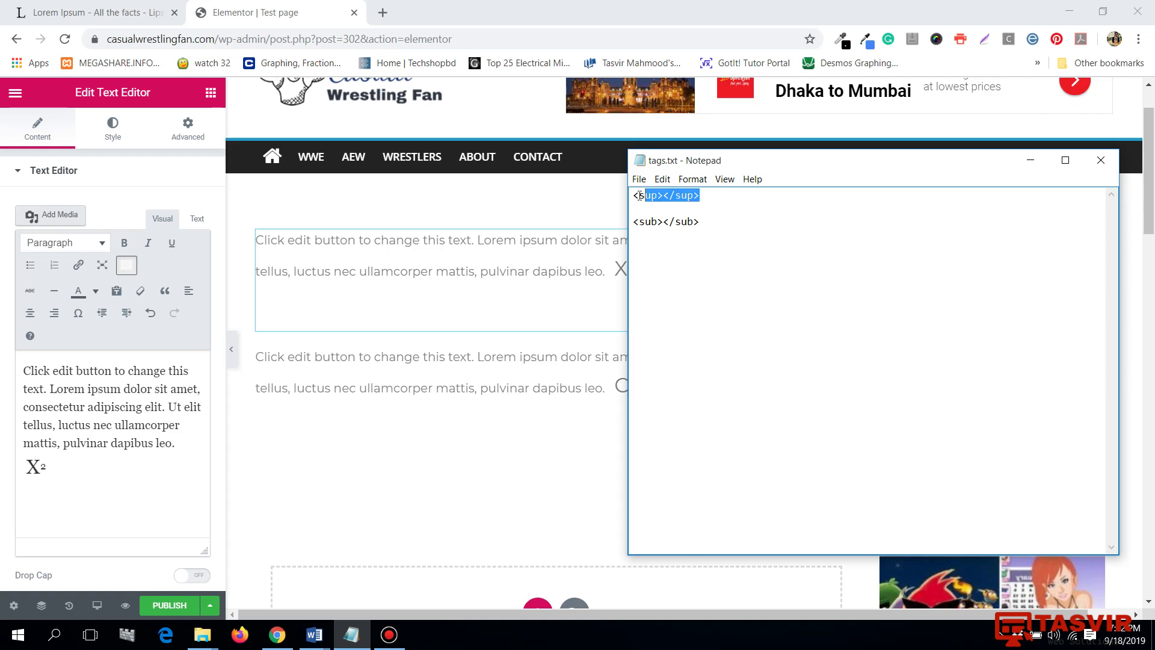
{"action": "left_click", "coordinate": [711, 227]}
{"action": "left_click_drag", "start_coordinate": [702, 221], "coordinate": [636, 221]}
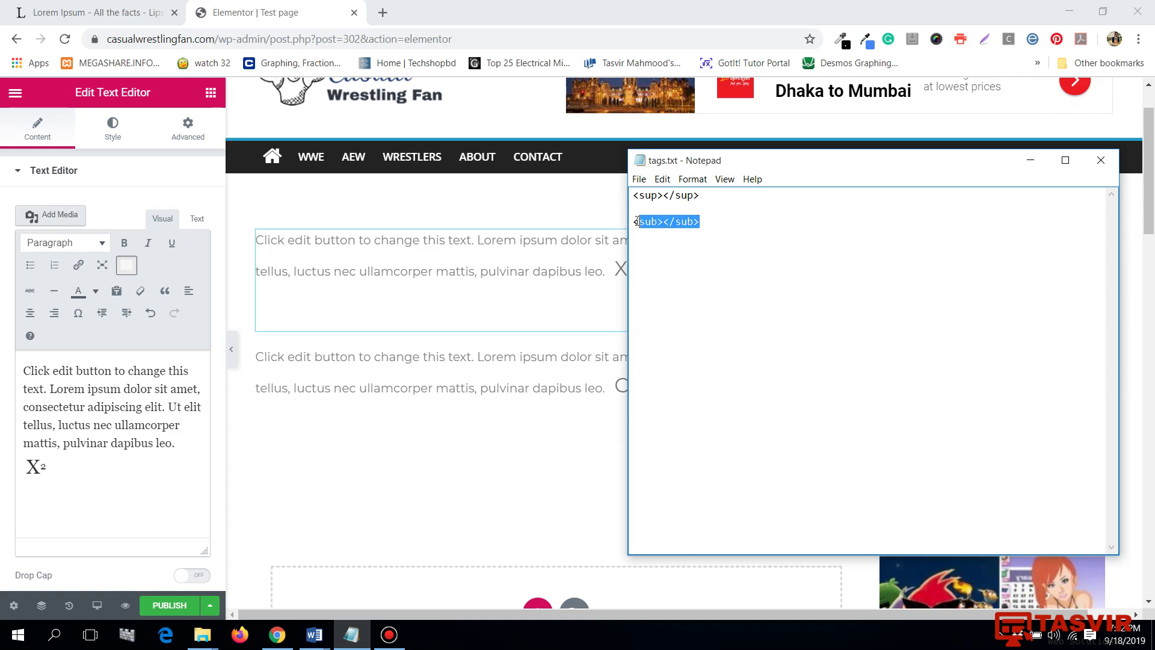
{"action": "left_click", "coordinate": [1030, 160]}
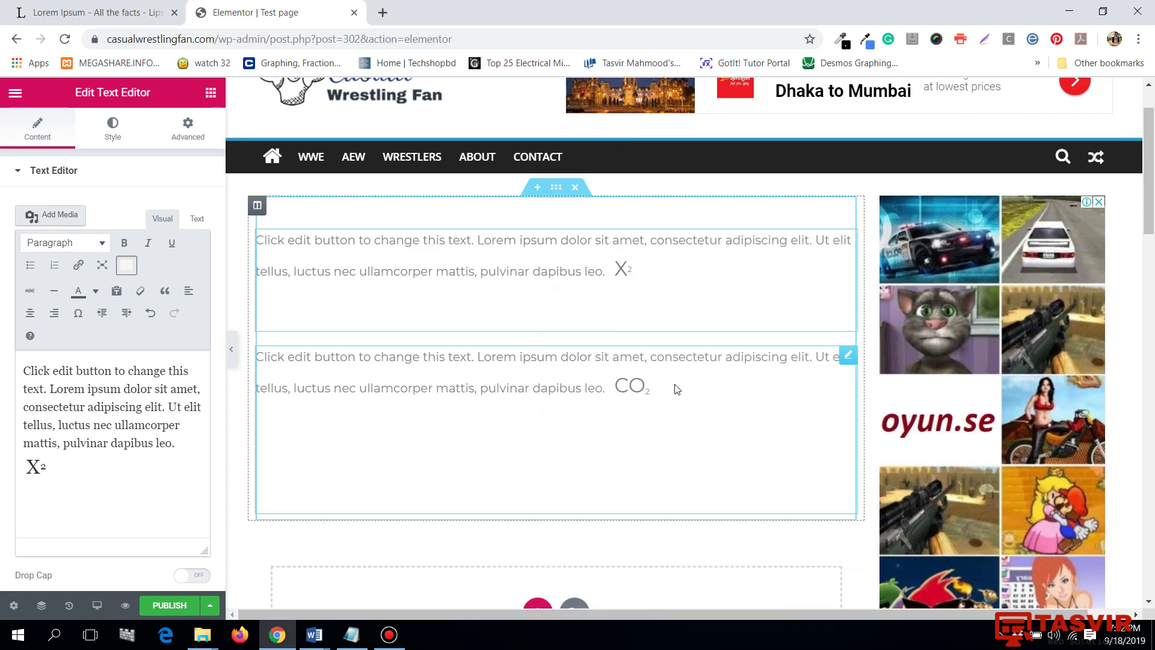
- Add a Text Editor widget between the X² and CO₂ blocks and replace its sample text with CO in text (HTML) mode
{"action": "left_click", "coordinate": [847, 355]}
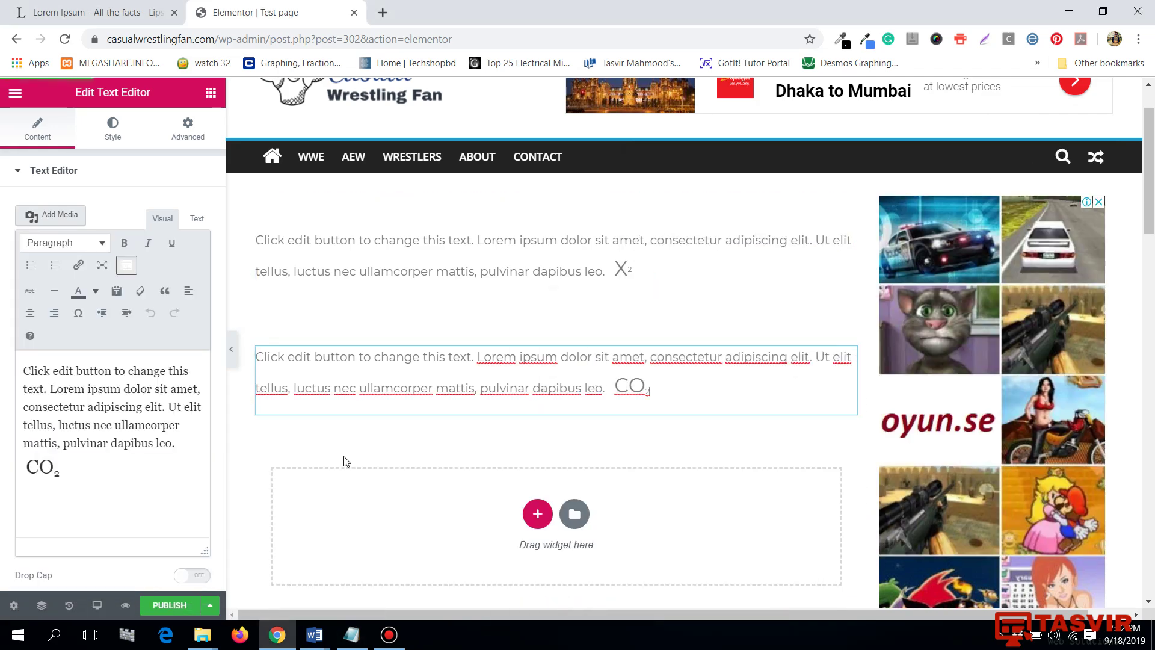
{"action": "left_click", "coordinate": [211, 92]}
{"action": "left_click_drag", "start_coordinate": [163, 314], "coordinate": [254, 360]}
{"action": "key", "text": "BackSpace"}
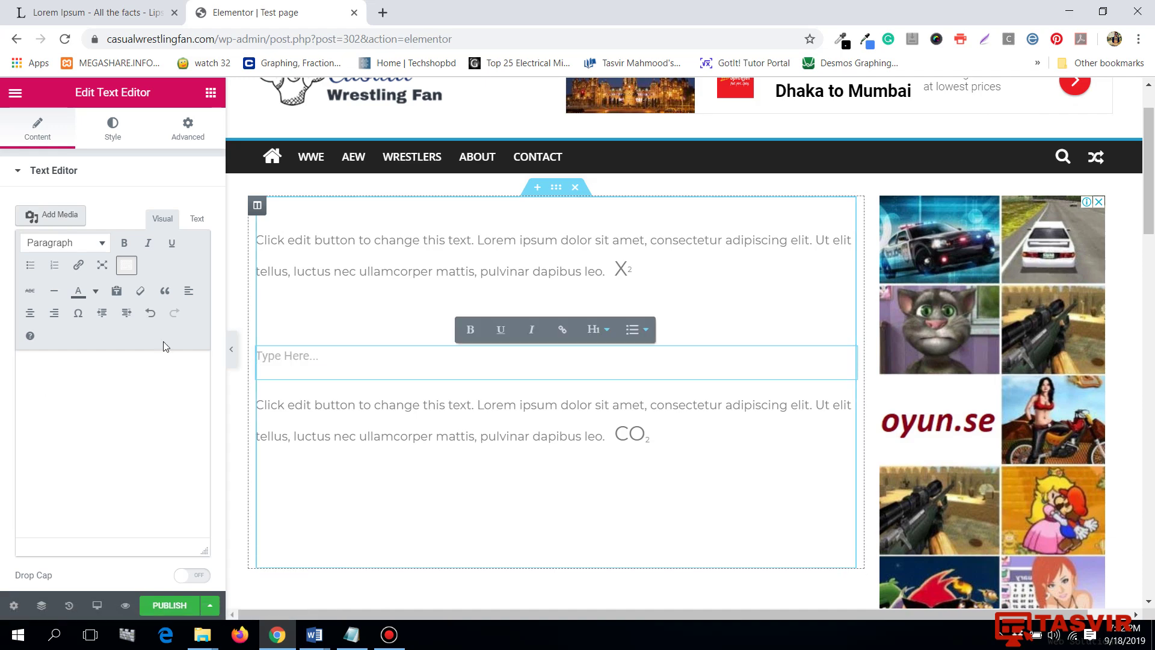
{"action": "left_click", "coordinate": [197, 221]}
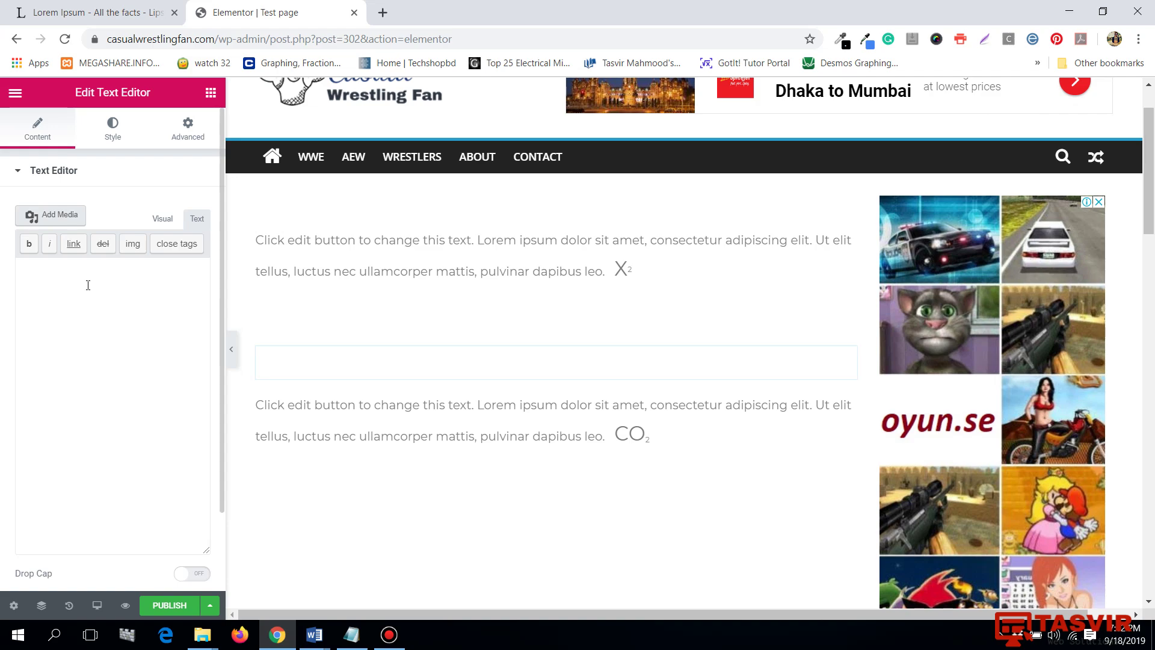
{"action": "left_click", "coordinate": [88, 284]}
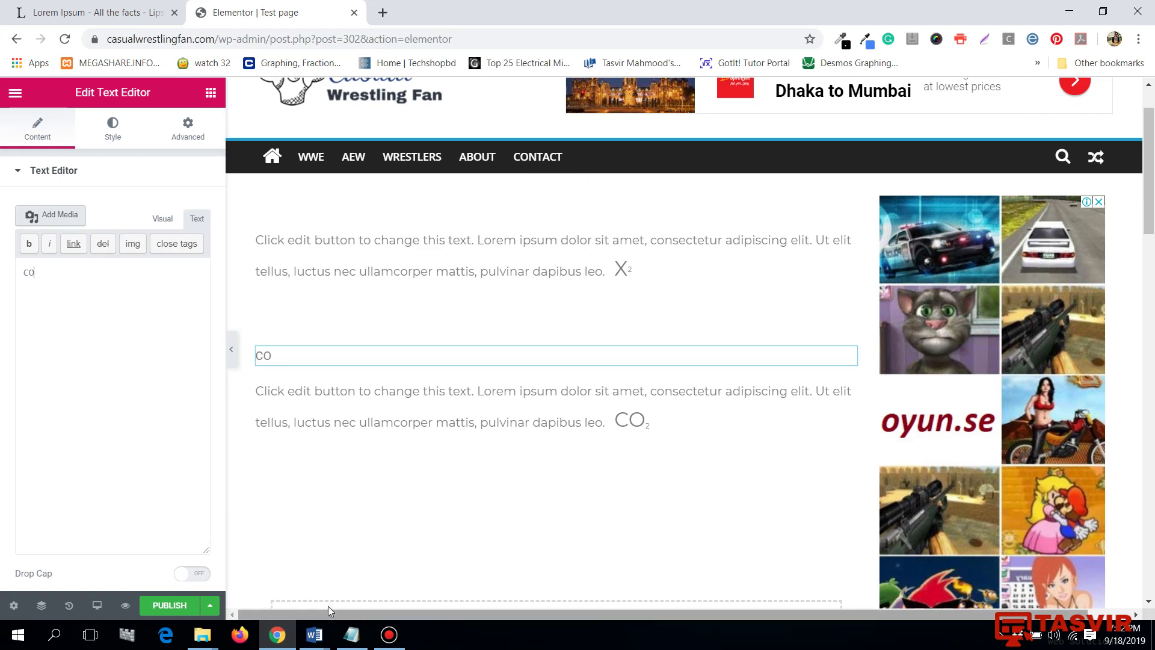
- Copy the opening <sub> tag from tags.txt in Notepad and paste it after CO in the Elementor text editor, followed by 2
{"action": "left_click", "coordinate": [351, 634]}
{"action": "left_click", "coordinate": [730, 211]}
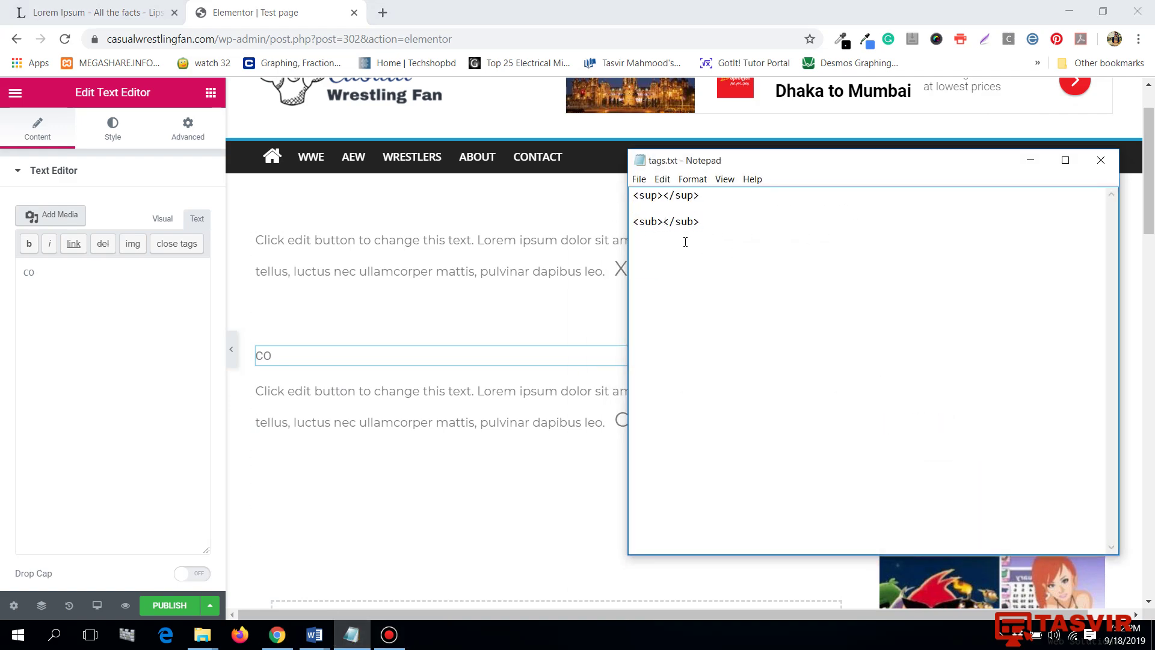
{"action": "left_click_drag", "start_coordinate": [632, 221], "coordinate": [722, 220]}
{"action": "left_click", "coordinate": [722, 220]}
{"action": "left_click_drag", "start_coordinate": [654, 223], "coordinate": [635, 223]}
{"action": "right_click", "coordinate": [655, 223]}
{"action": "left_click", "coordinate": [792, 265]}
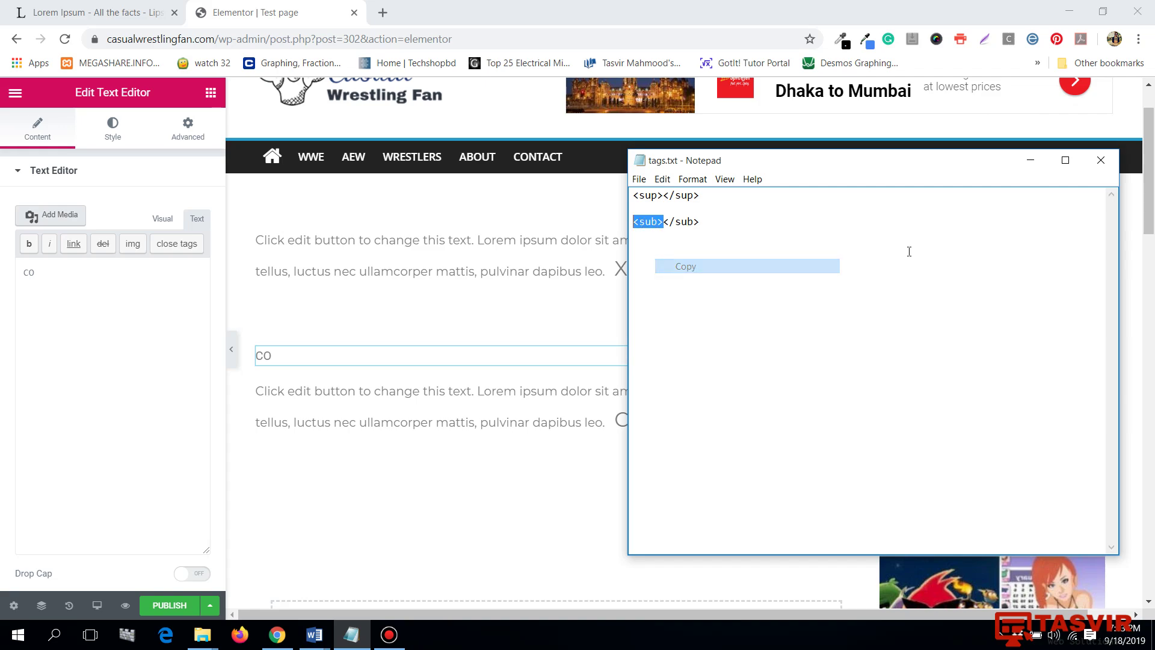
{"action": "left_click", "coordinate": [1031, 160]}
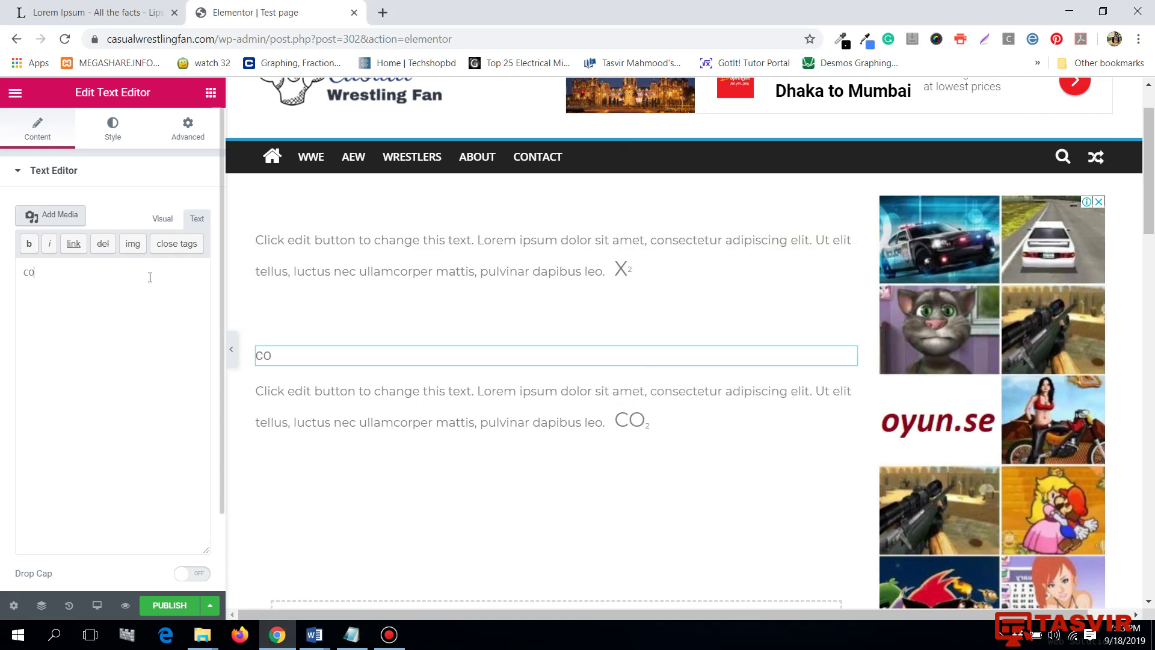
{"action": "key", "text": "ctrl+v"}
- Copy the closing </sub> tag from tags.txt in Notepad and paste it after the 2 to complete CO<sub>2</sub>
{"action": "key", "text": "alt+Tab"}
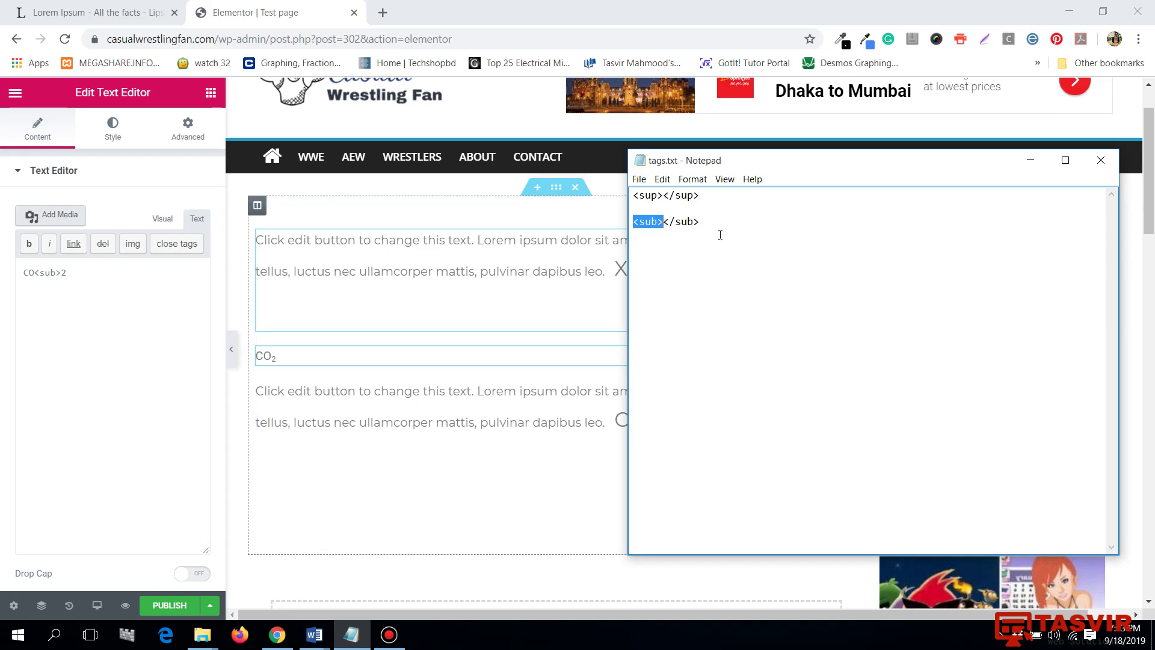
{"action": "left_click_drag", "start_coordinate": [664, 222], "coordinate": [703, 223]}
{"action": "right_click", "coordinate": [692, 222]}
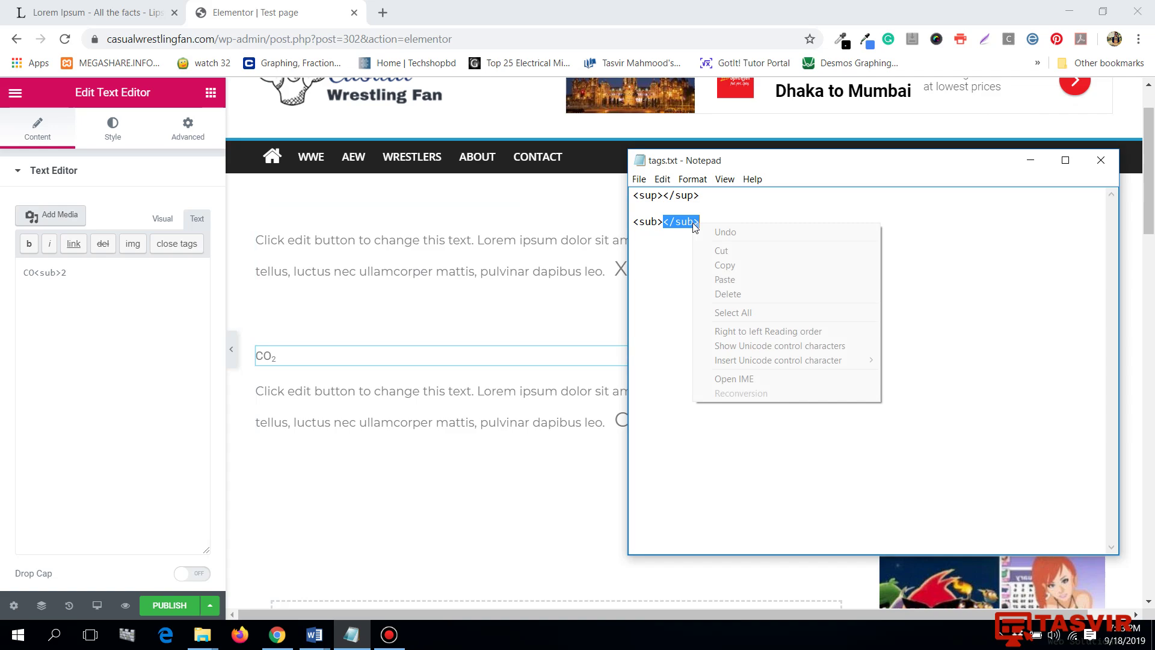
{"action": "left_click", "coordinate": [716, 265]}
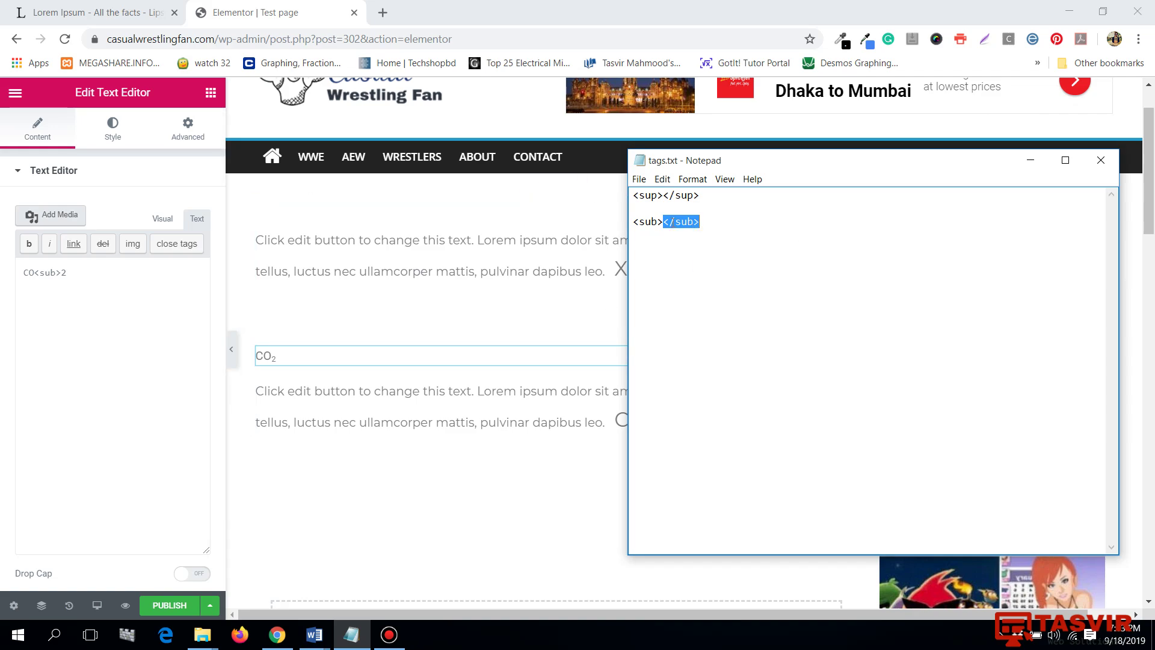
{"action": "left_click", "coordinate": [99, 271]}
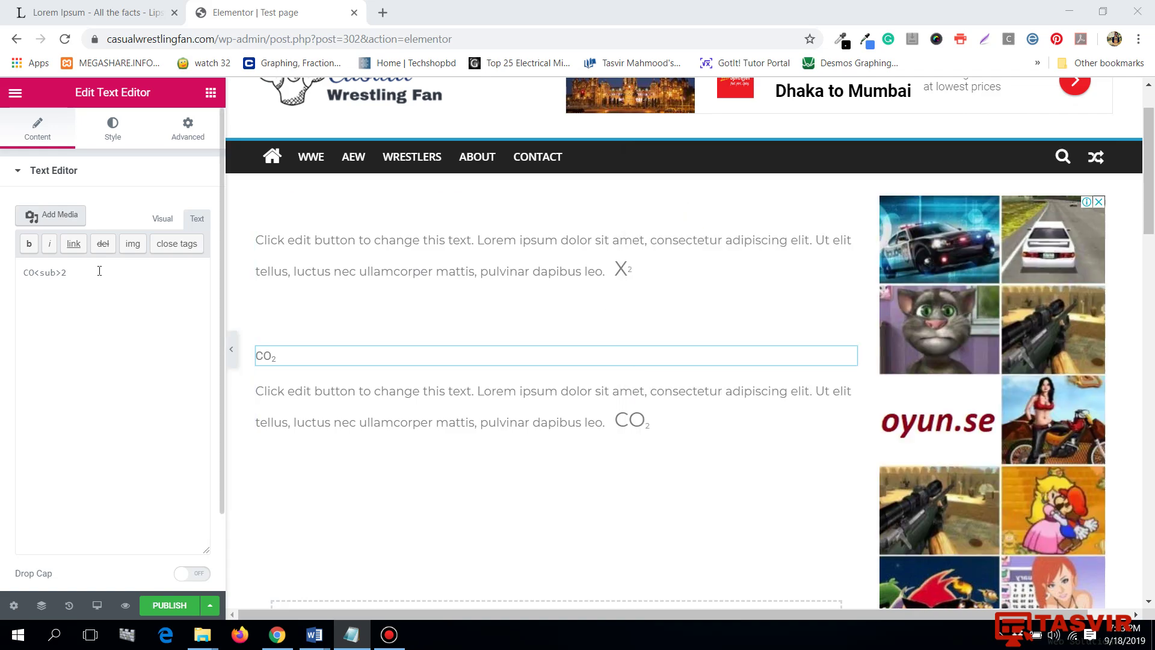
{"action": "key", "text": "ctrl+v"}
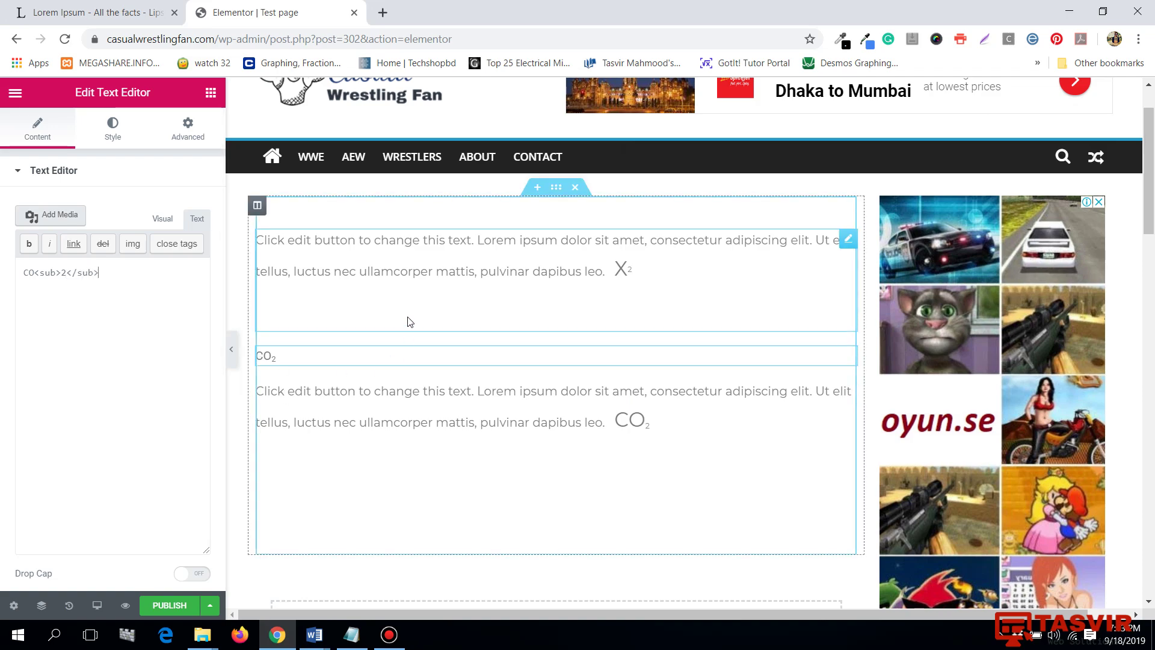
- Add another Text Editor widget below the tagged CO₂ line and replace its sample text with X in text (HTML) mode
{"action": "left_click", "coordinate": [211, 92]}
{"action": "left_click_drag", "start_coordinate": [158, 326], "coordinate": [497, 394]}
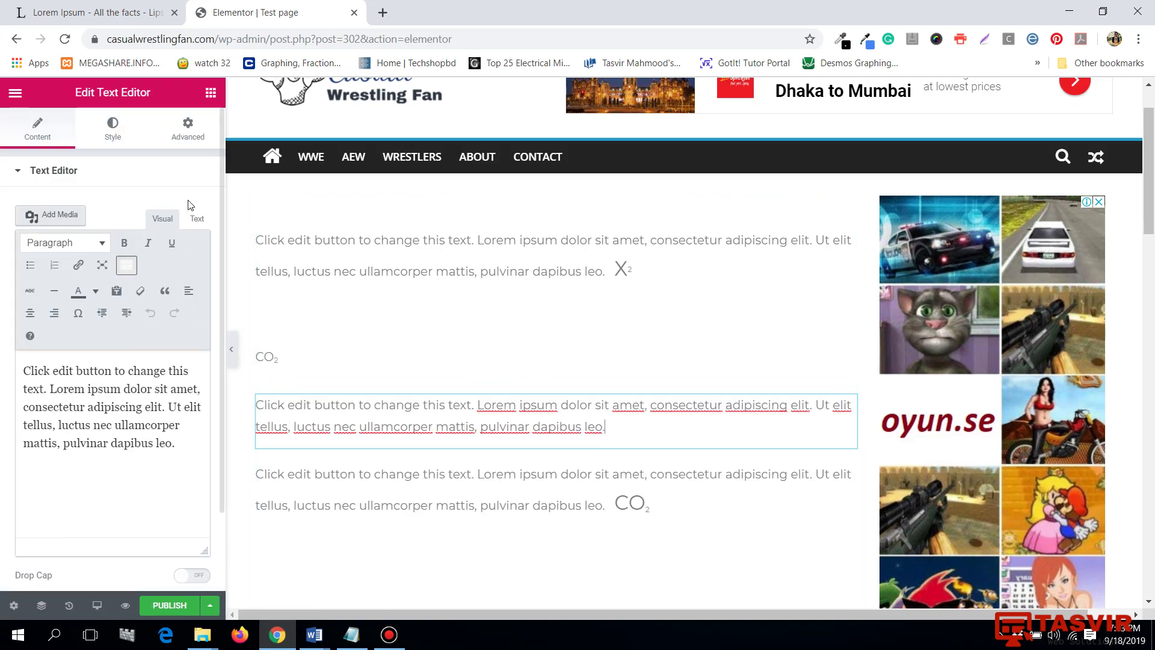
{"action": "left_click", "coordinate": [196, 219]}
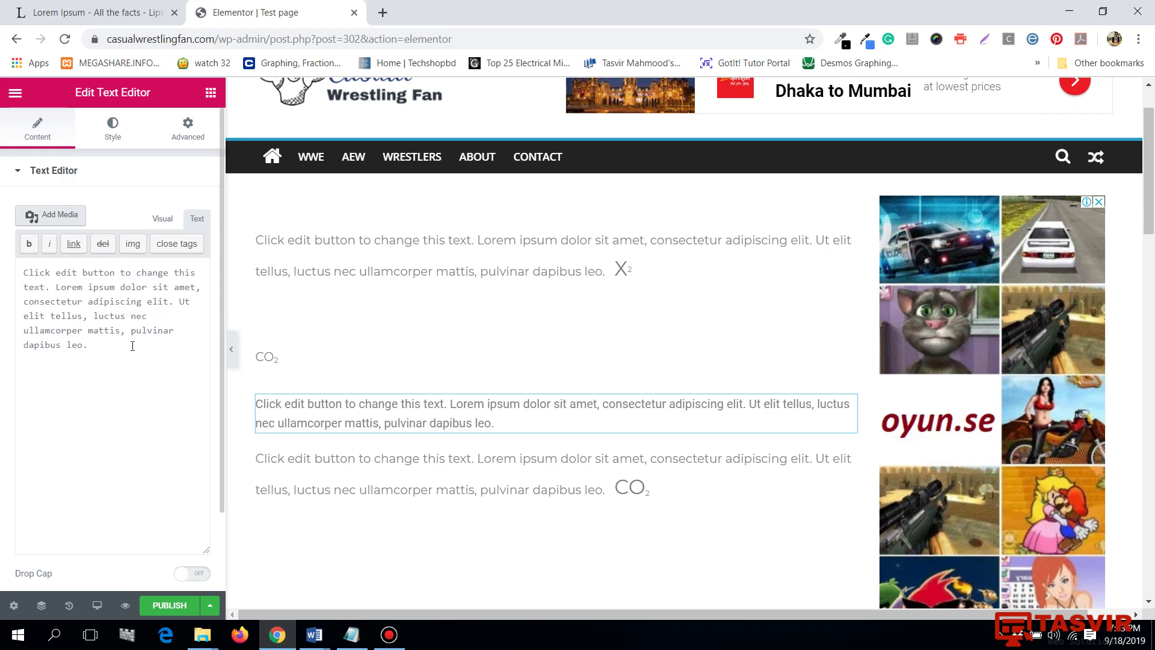
{"action": "left_click", "coordinate": [165, 221]}
{"action": "left_click", "coordinate": [195, 223]}
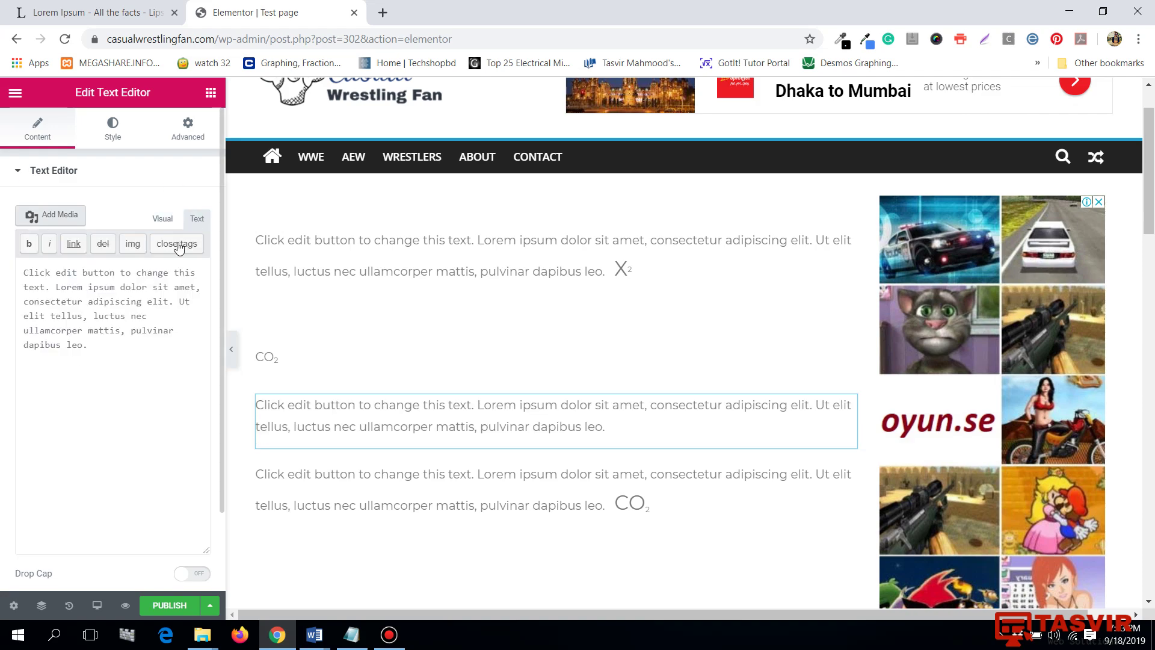
{"action": "left_click_drag", "start_coordinate": [98, 346], "coordinate": [23, 273]}
{"action": "key", "text": "BackSpace"}
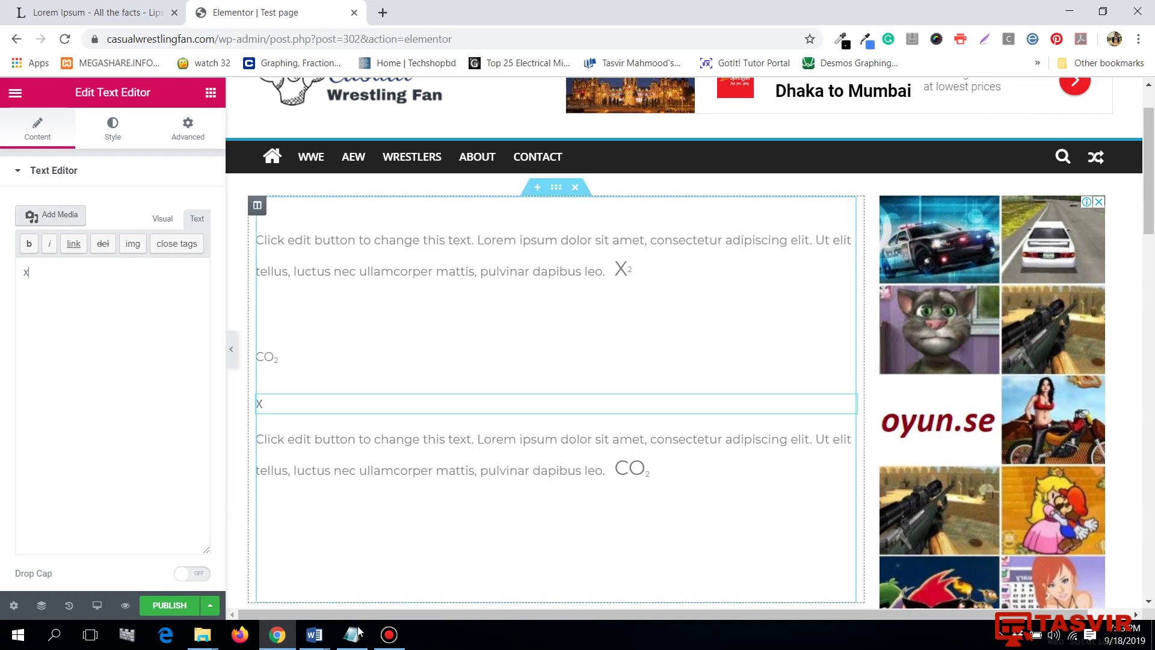
- Copy the opening <sup> tag from tags.txt in Notepad and paste it after X in the Elementor text editor, followed by 2
{"action": "left_click", "coordinate": [397, 549]}
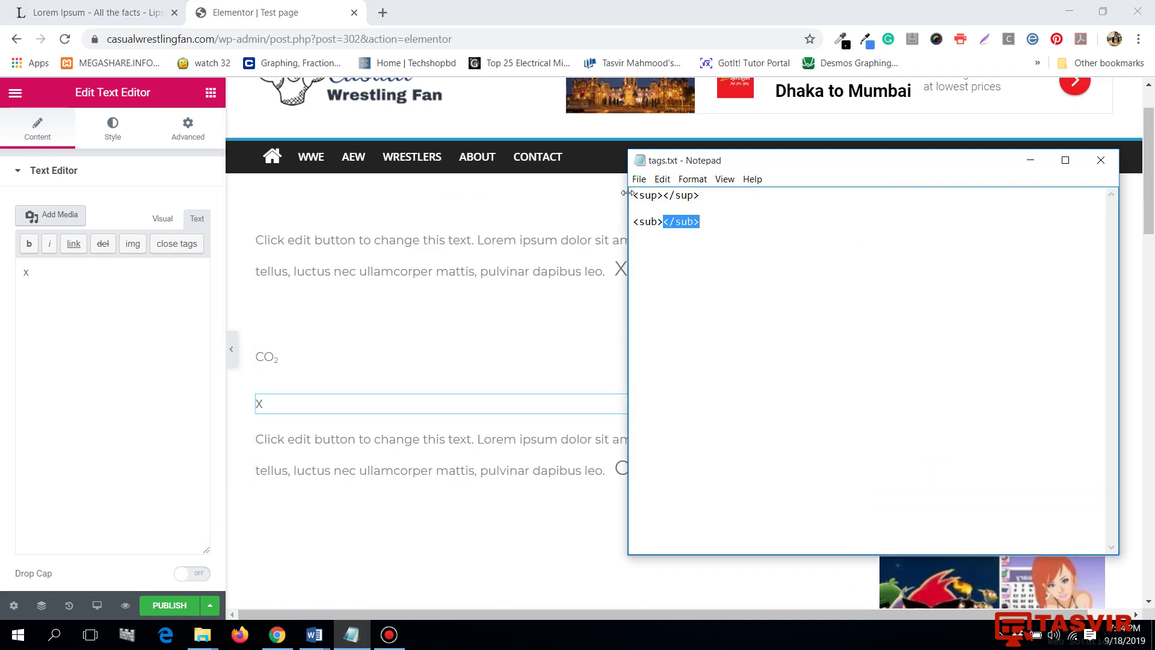
{"action": "mouse_move", "coordinate": [635, 195]}
{"action": "left_mouse_down"}
{"action": "mouse_move", "coordinate": [704, 195]}
{"action": "mouse_move", "coordinate": [640, 195]}
{"action": "left_mouse_up"}
{"action": "left_click", "coordinate": [713, 197]}
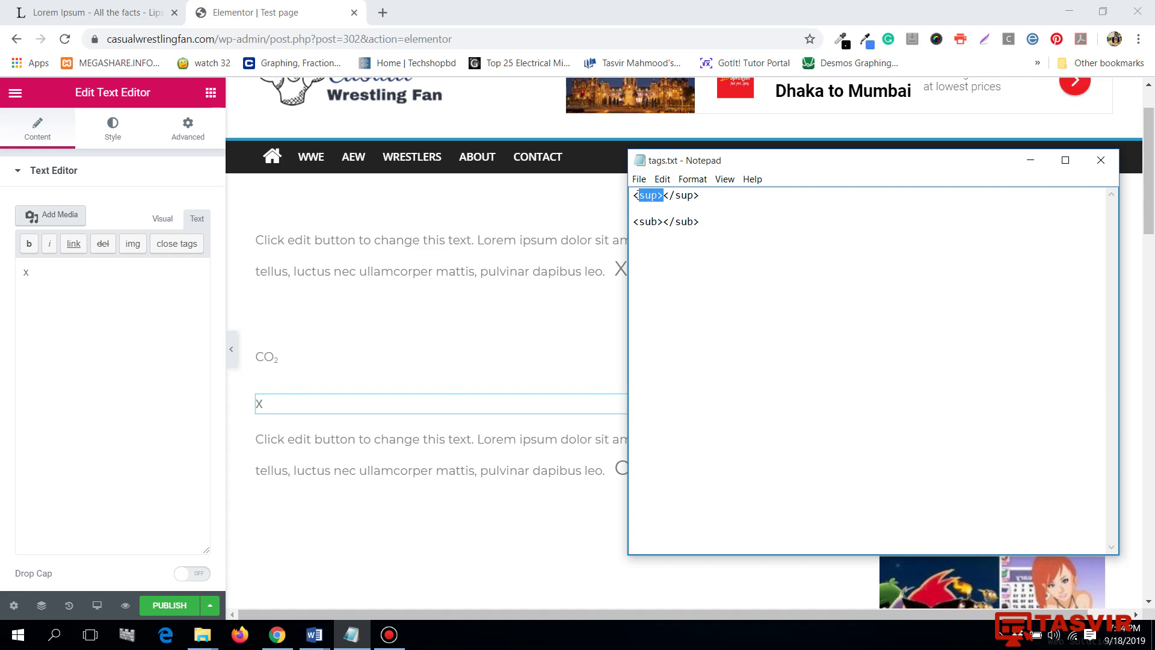
{"action": "right_click", "coordinate": [643, 199]}
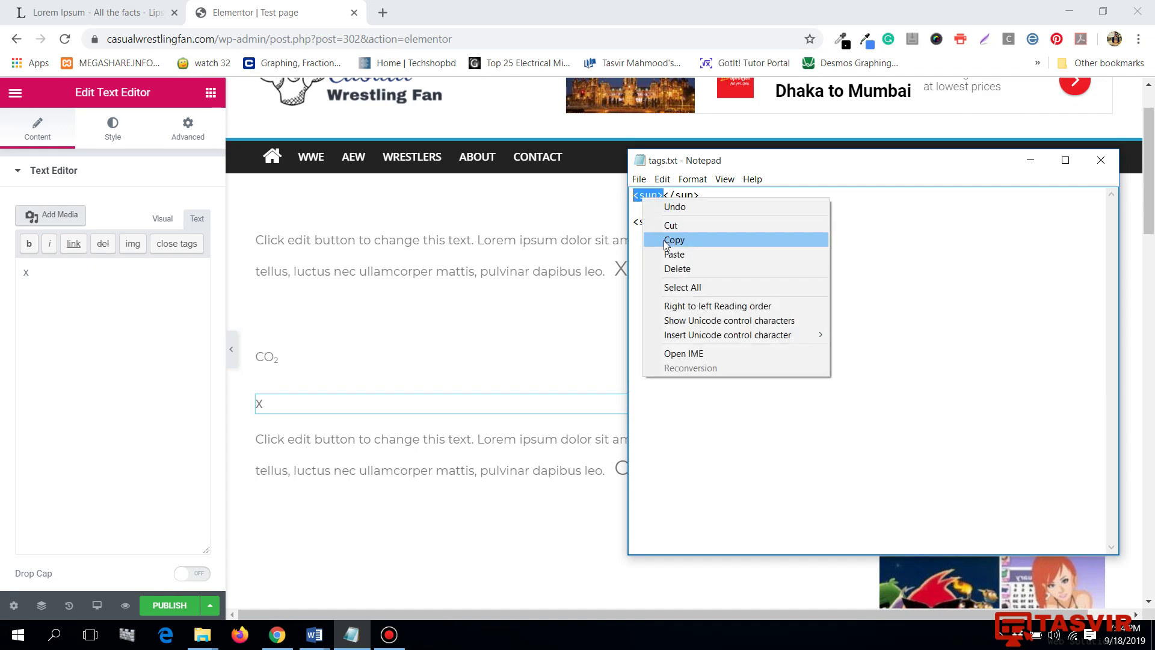
{"action": "left_click", "coordinate": [666, 240]}
{"action": "left_click", "coordinate": [1028, 160]}
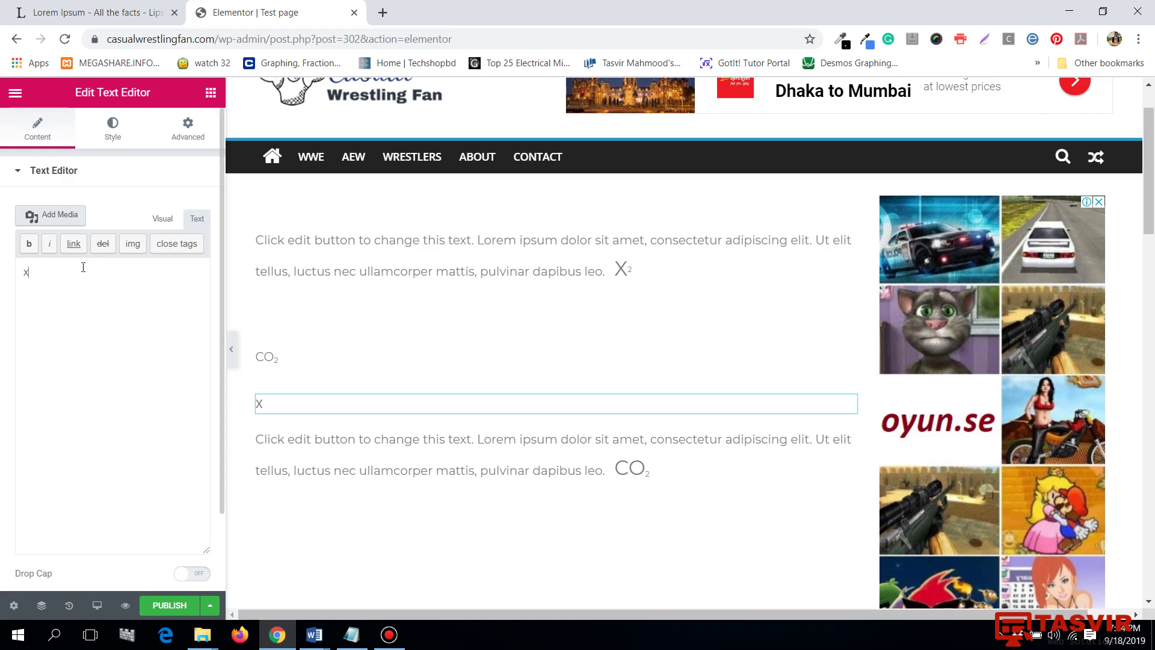
{"action": "left_click", "coordinate": [83, 267]}
{"action": "key", "text": "ctrl+v"}
- Copy the closing </sup> tag from tags.txt in Notepad, paste it after the 2 to complete X<sup>2</sup>, and show the text in Visual mode
{"action": "left_click", "coordinate": [351, 634]}
{"action": "left_click_drag", "start_coordinate": [663, 195], "coordinate": [715, 196]}
{"action": "right_click", "coordinate": [678, 196]}
{"action": "left_click", "coordinate": [720, 239]}
{"action": "left_click", "coordinate": [1030, 167]}
{"action": "key", "text": "ctrl+v"}
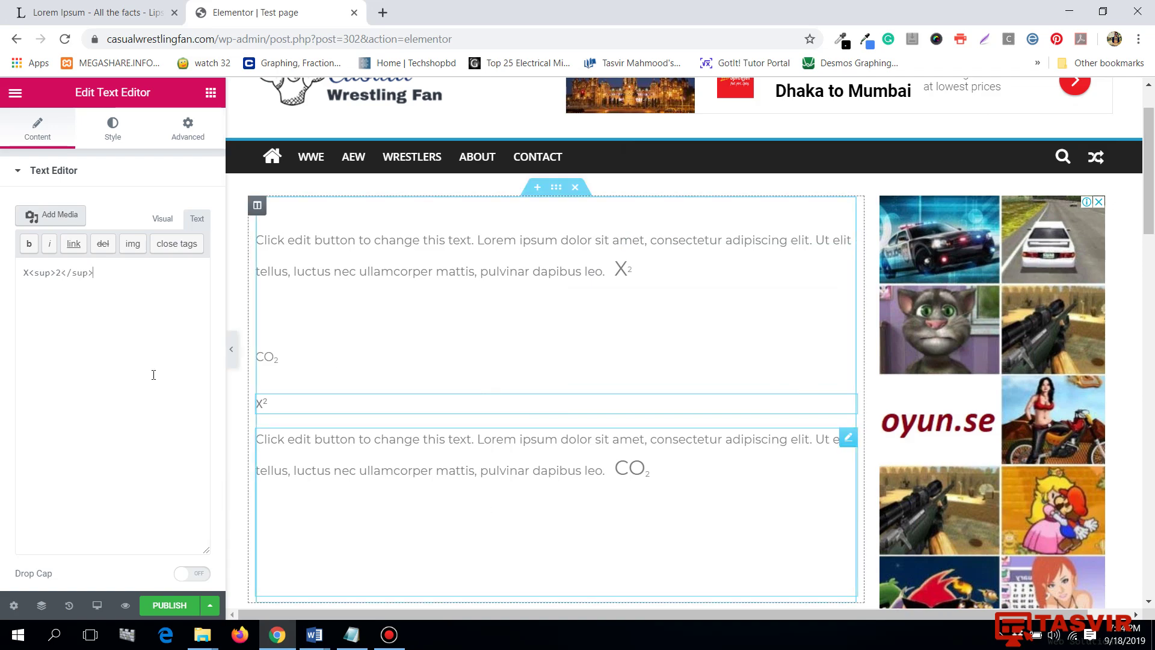
{"action": "left_click", "coordinate": [150, 227]}
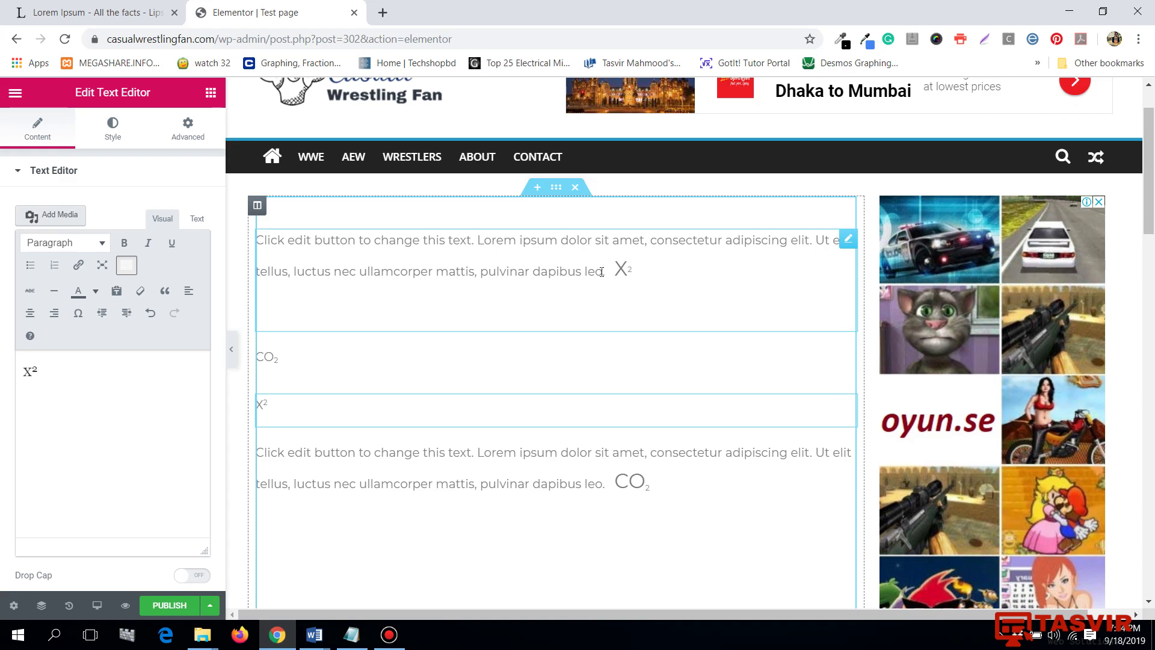
- Review the superscript and subscript lines on the page and the <sup></sup> and <sub></sub> tag pairs in tags.txt
{"action": "scroll", "coordinate": [508, 400], "scroll_direction": "down", "scroll_amount": 1}
{"action": "scroll", "coordinate": [482, 328], "scroll_direction": "up", "scroll_amount": 2}
{"action": "scroll", "coordinate": [272, 397], "scroll_direction": "down", "scroll_amount": 1}
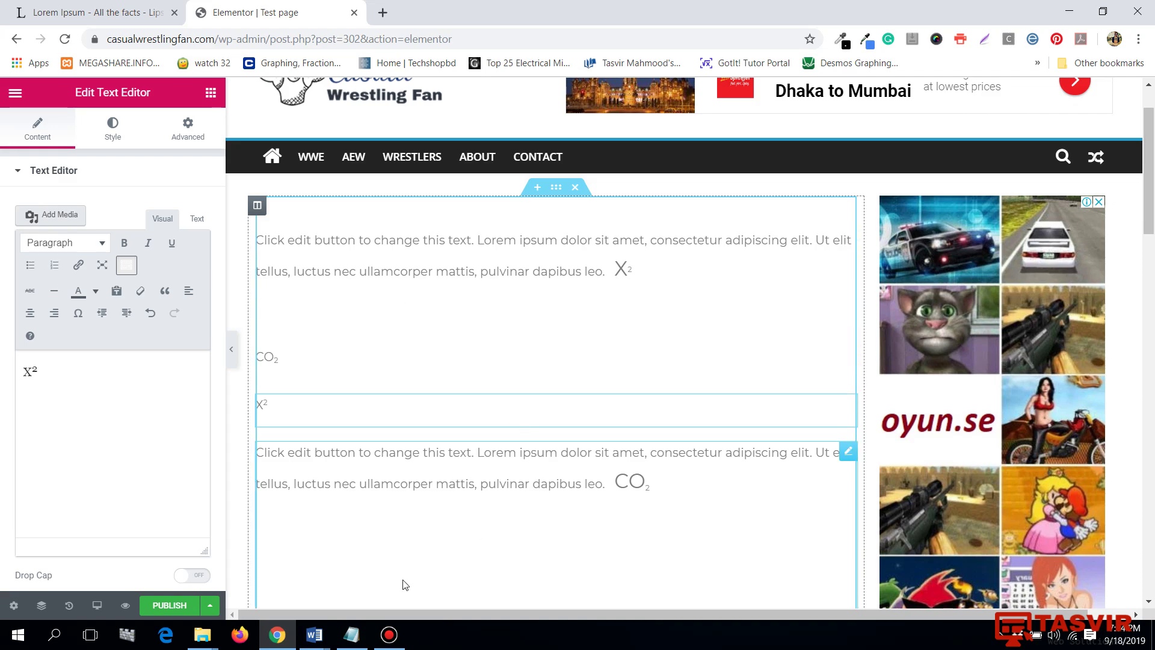
{"action": "scroll", "coordinate": [498, 443], "scroll_direction": "down", "scroll_amount": 1}
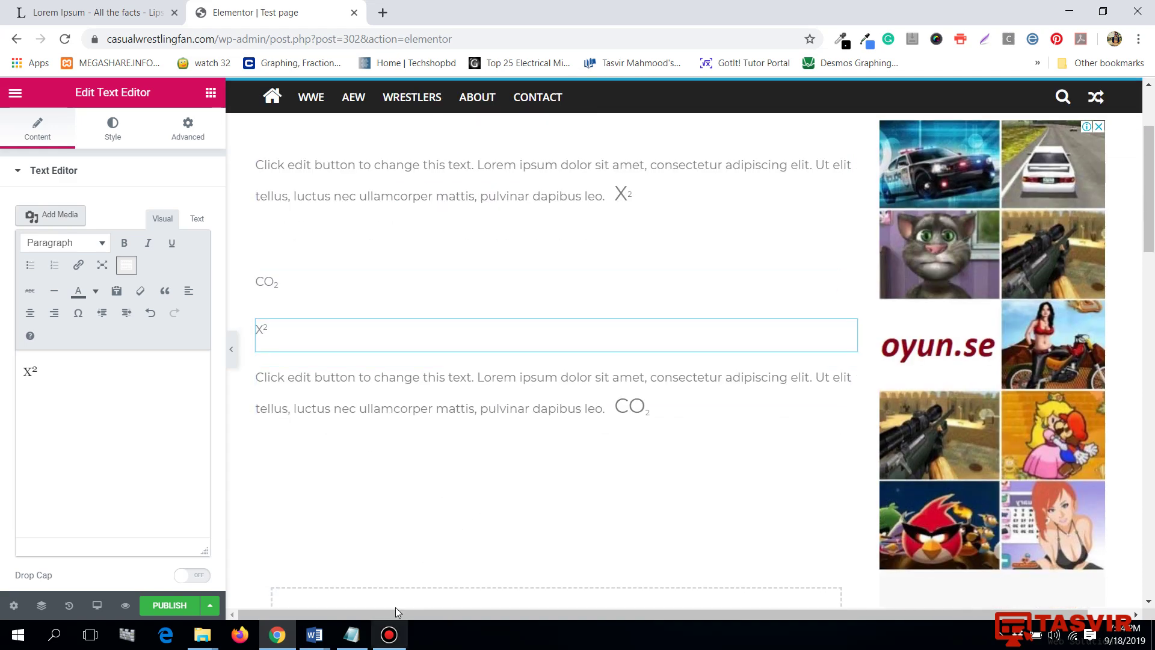
{"action": "scroll", "coordinate": [360, 456], "scroll_direction": "up", "scroll_amount": 1}
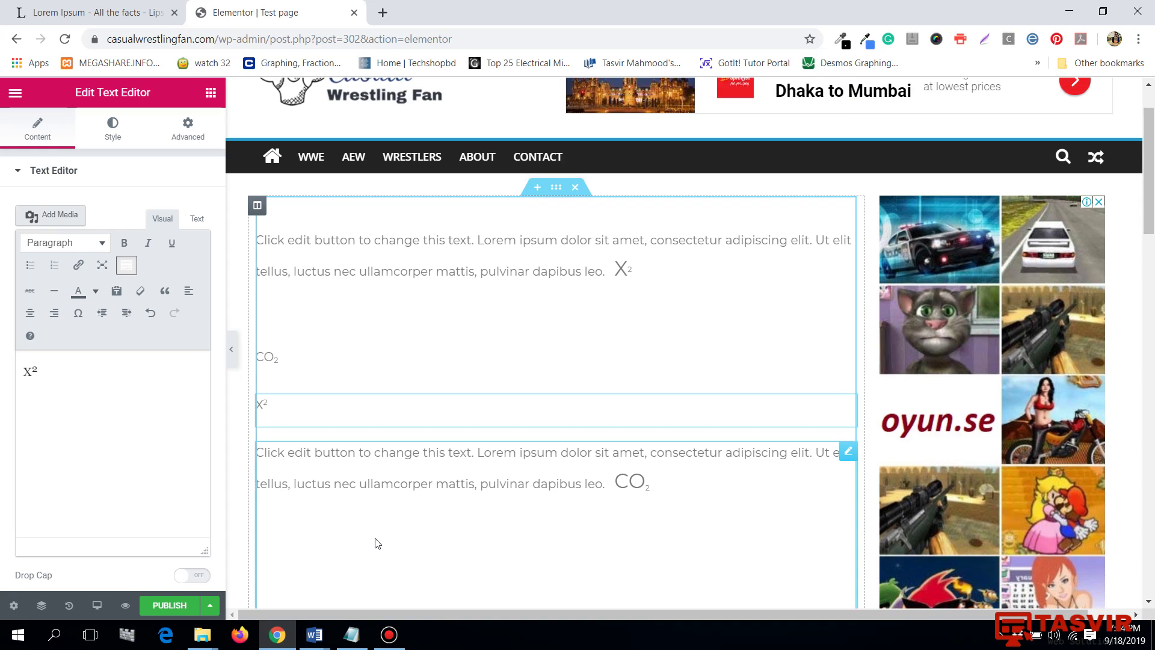
{"action": "left_click", "coordinate": [352, 635]}
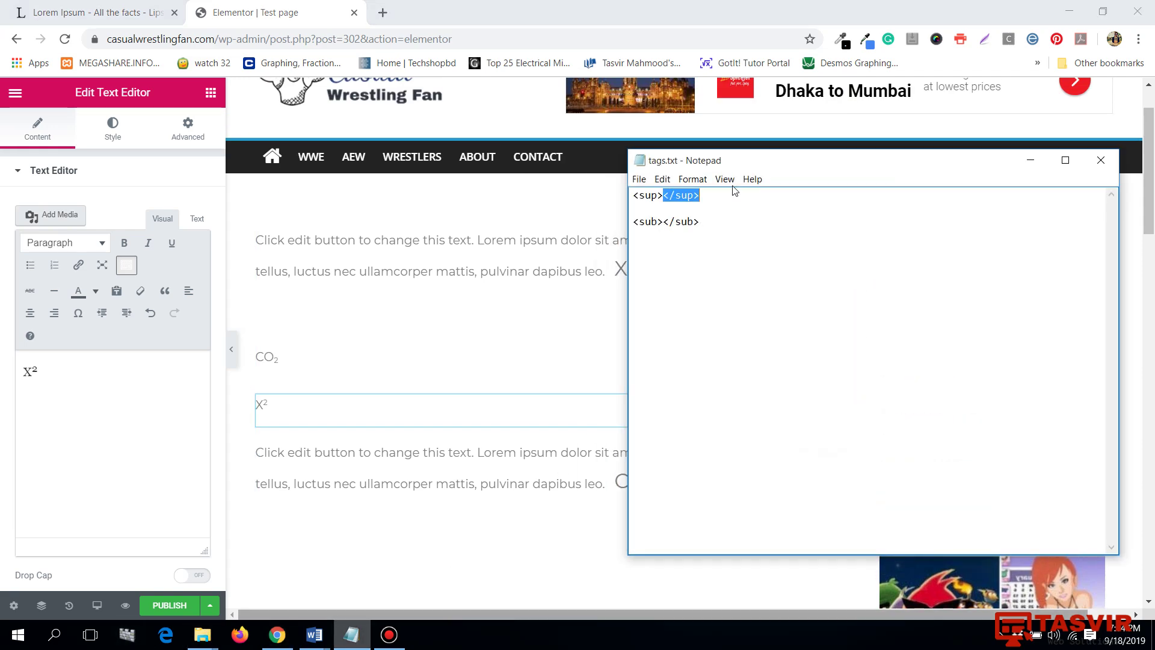
{"action": "left_click", "coordinate": [718, 233]}
{"action": "left_click_drag", "start_coordinate": [706, 200], "coordinate": [633, 222]}
{"action": "left_click", "coordinate": [706, 202]}
{"action": "left_click", "coordinate": [711, 222]}
{"action": "left_click", "coordinate": [731, 216]}
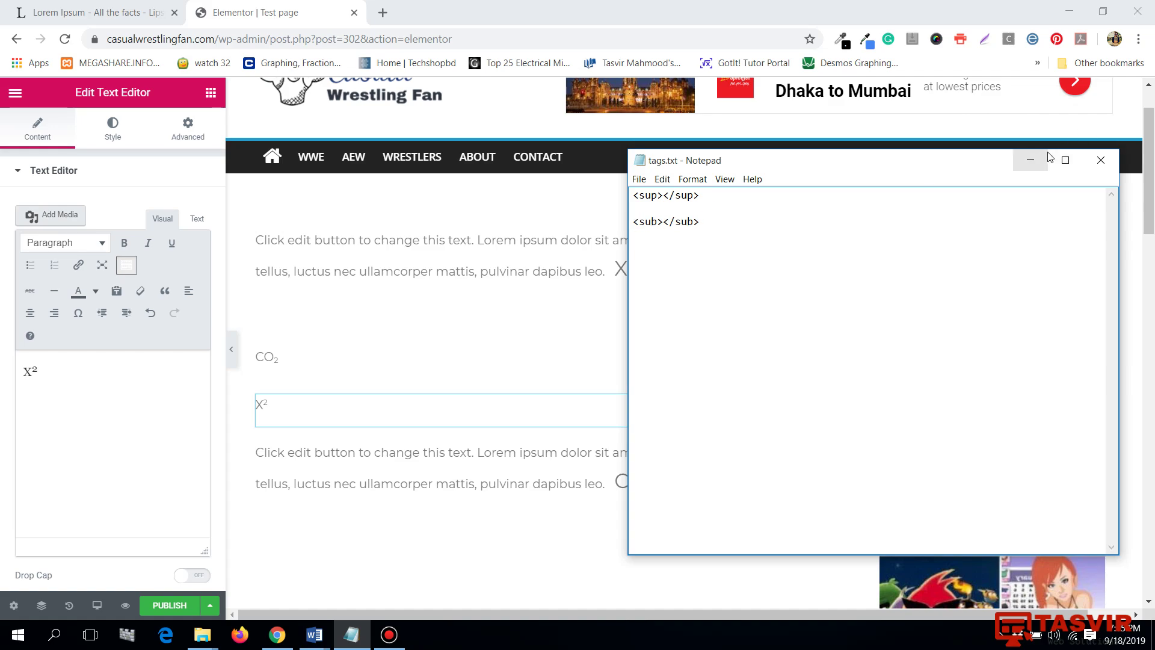
{"action": "left_click", "coordinate": [1030, 160]}
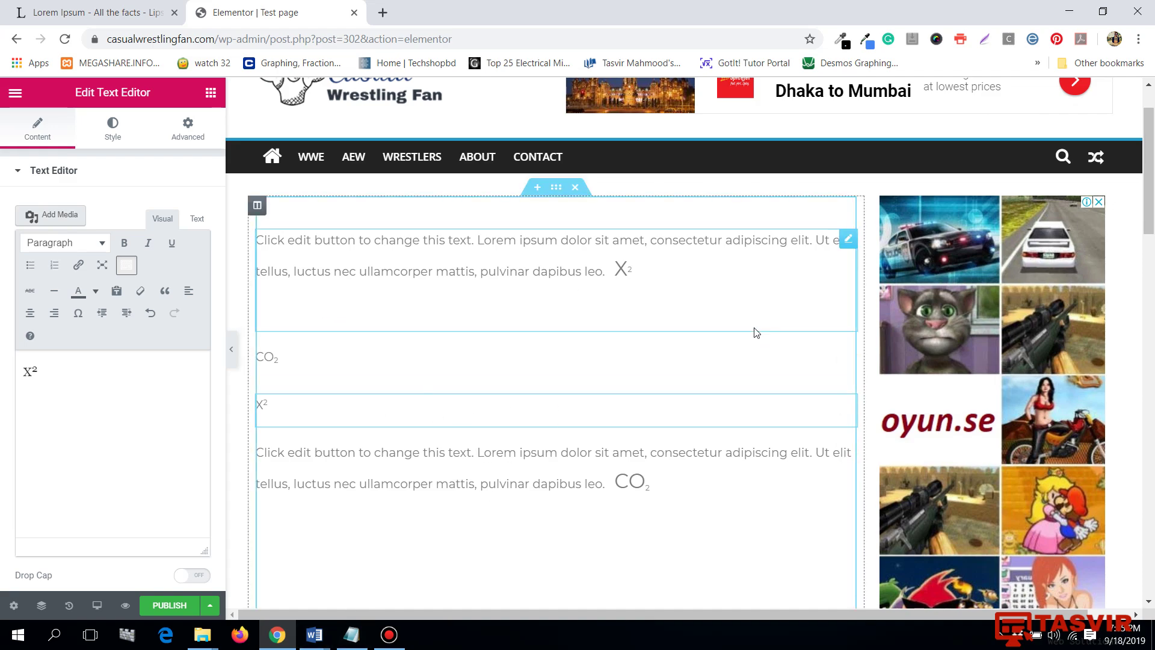
{"action": "left_click", "coordinate": [366, 645]}
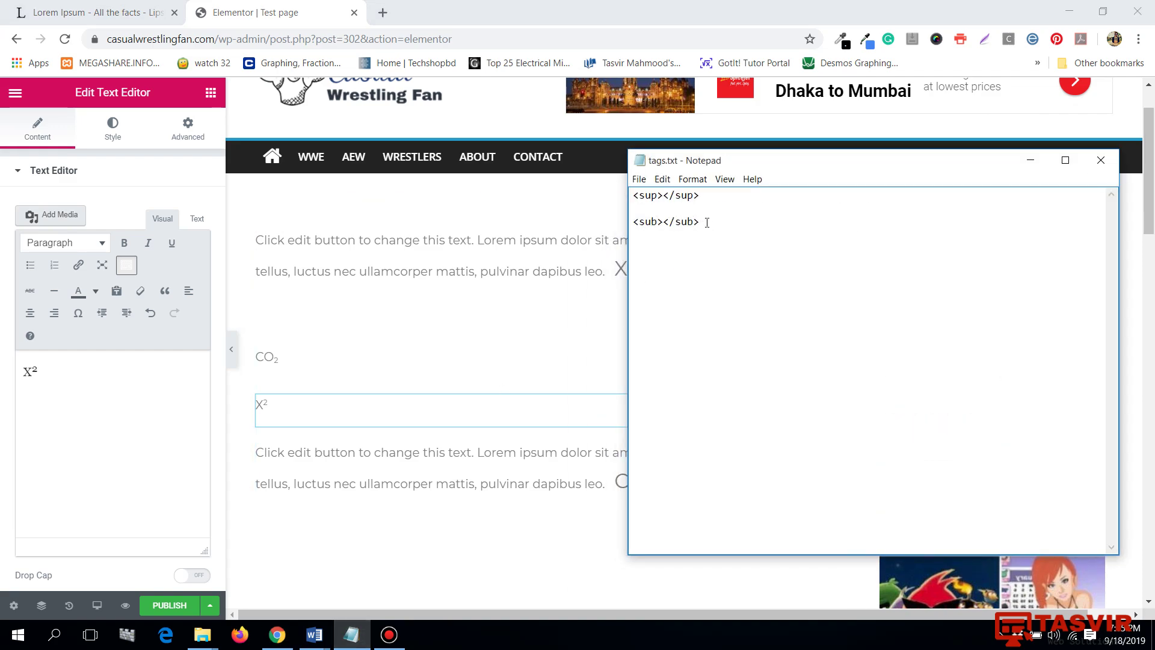
{"action": "left_click_drag", "start_coordinate": [707, 222], "coordinate": [632, 194]}
{"action": "left_click_drag", "start_coordinate": [705, 221], "coordinate": [631, 195]}
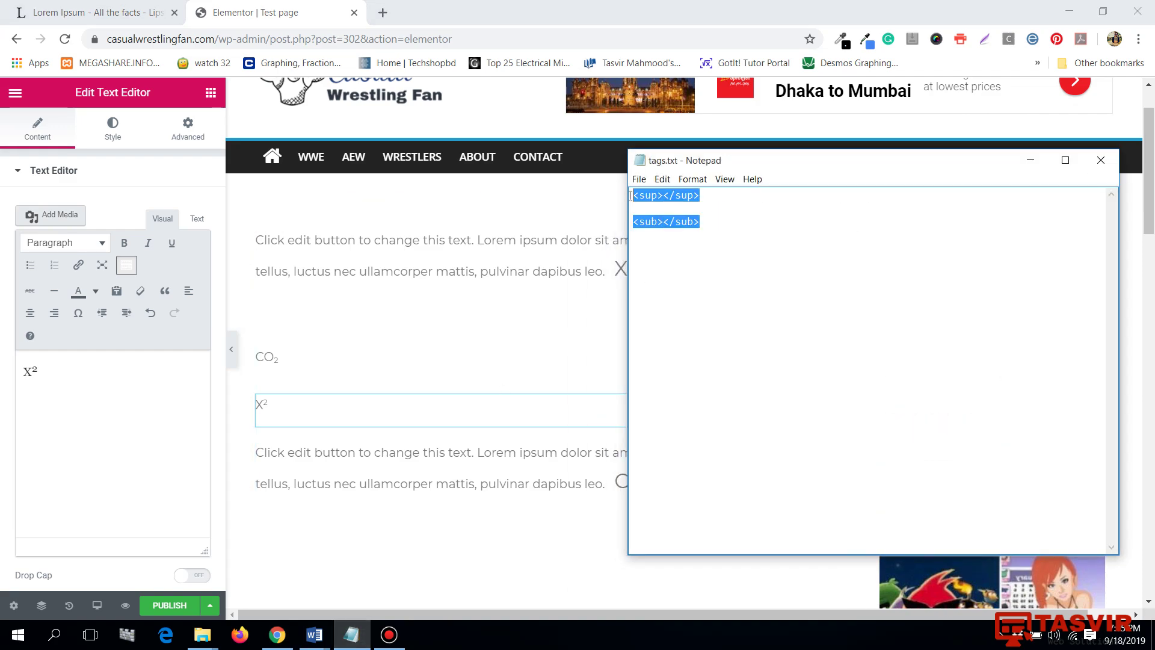
{"action": "left_click_drag", "start_coordinate": [705, 222], "coordinate": [632, 196]}
{"action": "left_click", "coordinate": [676, 221]}
{"action": "left_click", "coordinate": [1030, 160]}
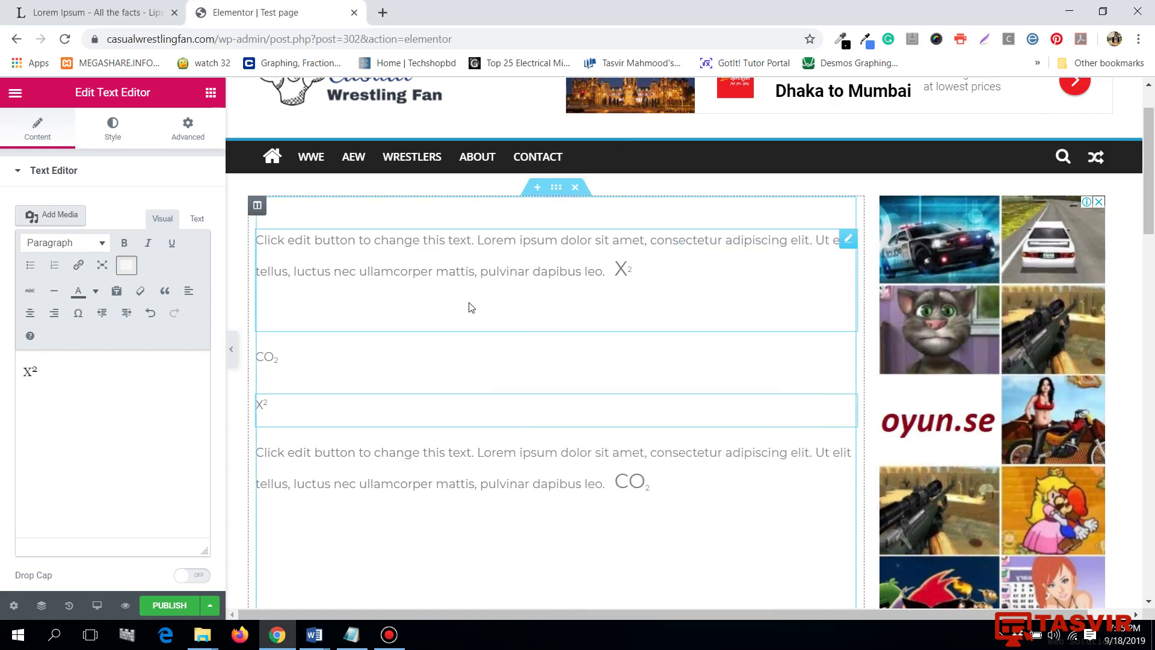